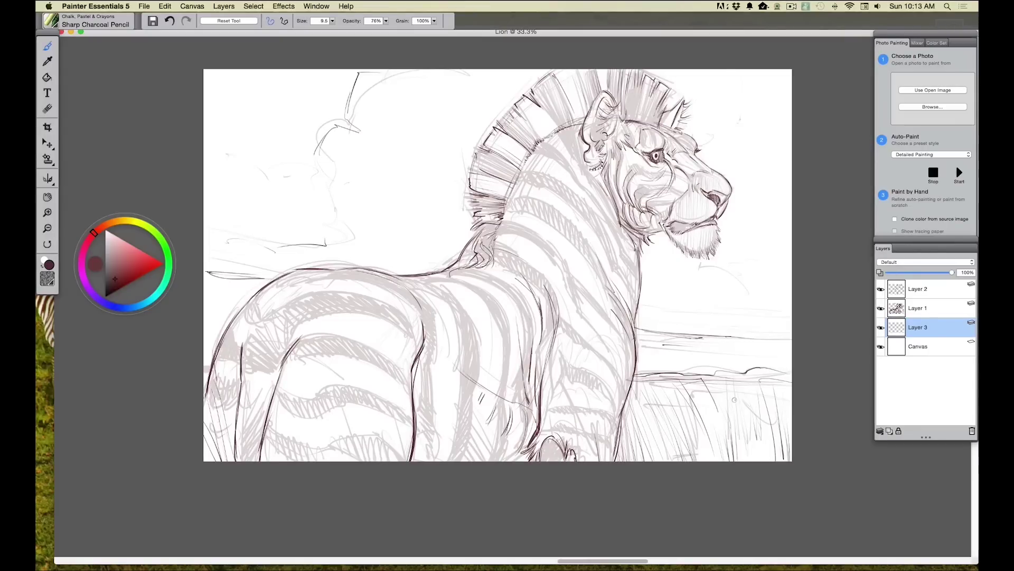
Step: Set the paint colour to a bright sky blue and switch to the Square Chalk brush
left_click(142, 306)
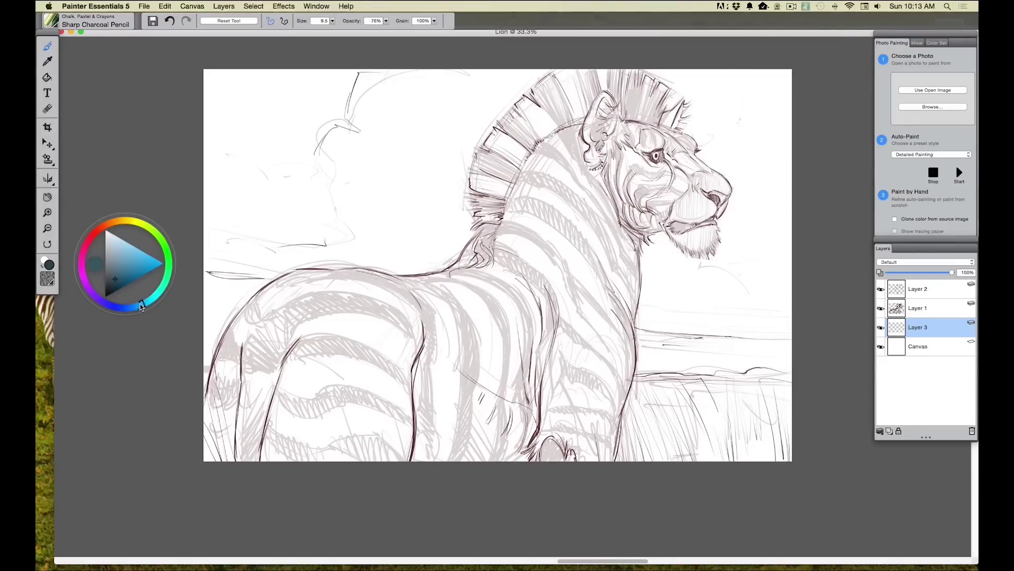
left_click(144, 257)
left_click(56, 25)
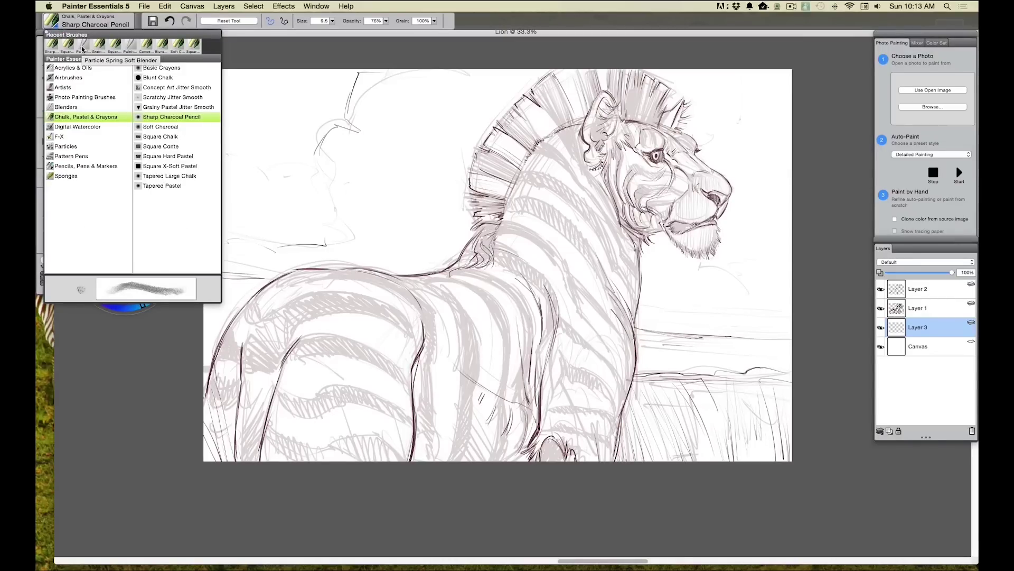
left_click(160, 136)
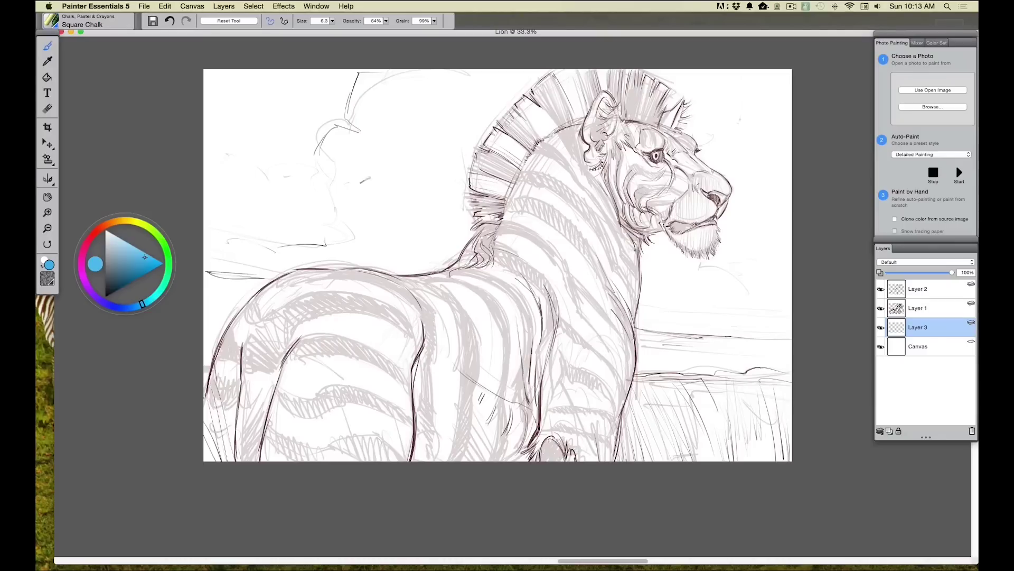
Step: Enlarge the brush in stages to about 167 and block in the sky around the striped lion with blue
left_click_drag(333, 24, 344, 32)
mouse_move(768, 124)
left_mouse_down()
mouse_move(802, 218)
mouse_move(749, 159)
left_mouse_up()
left_click(333, 21)
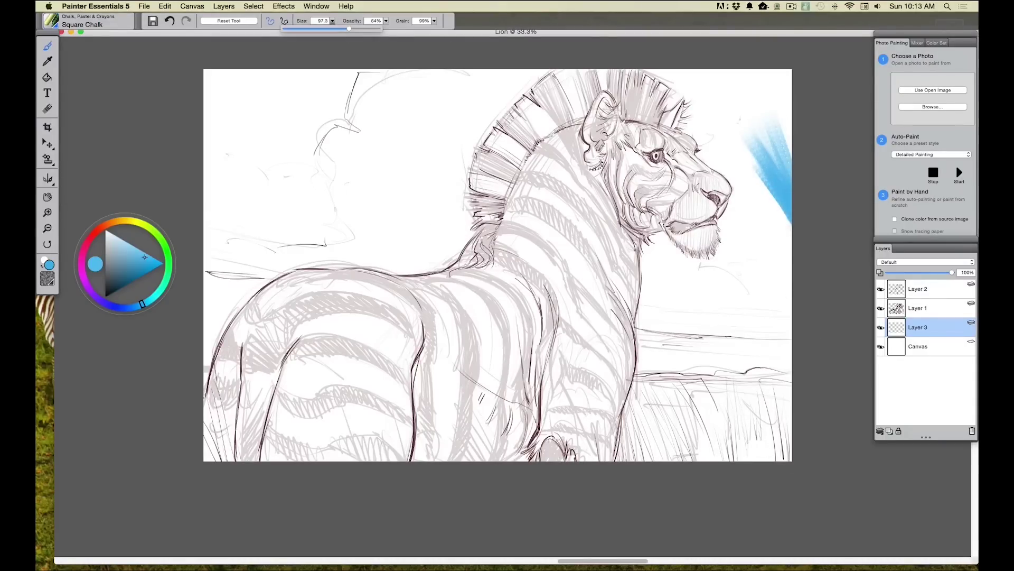
mouse_move(740, 150)
left_mouse_down()
mouse_move(708, 153)
mouse_move(804, 227)
mouse_move(686, 132)
left_mouse_up()
left_click_drag(332, 21, 336, 33)
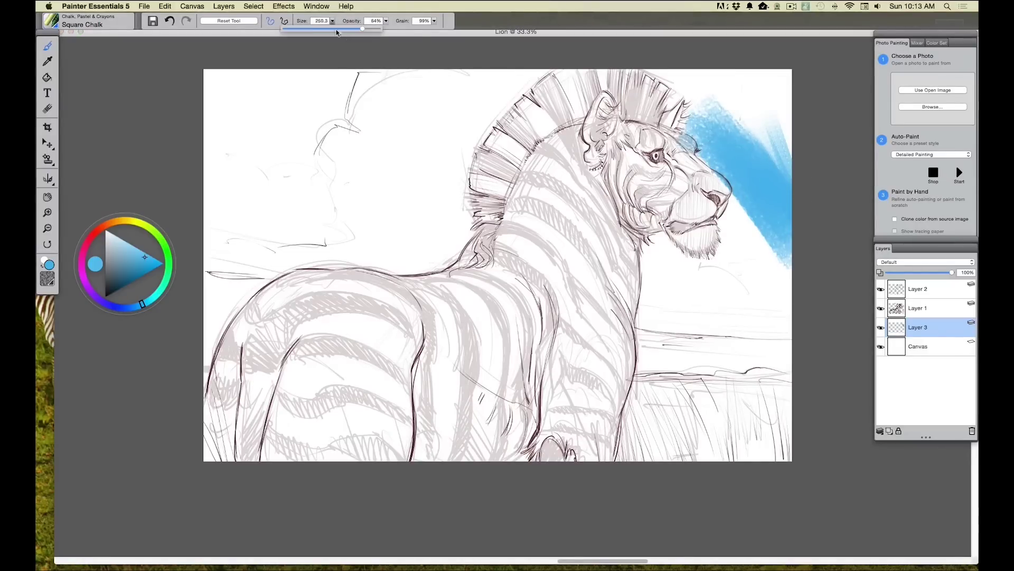
mouse_move(735, 117)
left_mouse_down()
mouse_move(786, 153)
mouse_move(732, 77)
mouse_move(782, 121)
mouse_move(741, 168)
mouse_move(721, 249)
mouse_move(776, 275)
mouse_move(698, 272)
mouse_move(634, 228)
mouse_move(621, 301)
left_mouse_up()
left_click_drag(465, 80, 483, 169)
mouse_move(711, 77)
left_mouse_down()
mouse_move(660, 137)
mouse_move(719, 80)
mouse_move(716, 129)
mouse_move(744, 74)
mouse_move(697, 132)
mouse_move(682, 175)
left_mouse_up()
mouse_move(522, 64)
left_mouse_down()
mouse_move(540, 76)
mouse_move(419, 66)
mouse_move(447, 125)
mouse_move(450, 204)
mouse_move(314, 81)
mouse_move(348, 71)
mouse_move(305, 128)
mouse_move(305, 144)
mouse_move(279, 134)
mouse_move(282, 157)
mouse_move(317, 183)
mouse_move(323, 220)
mouse_move(213, 219)
mouse_move(239, 231)
mouse_move(303, 115)
mouse_move(376, 225)
mouse_move(401, 185)
mouse_move(429, 230)
mouse_move(374, 220)
left_mouse_up()
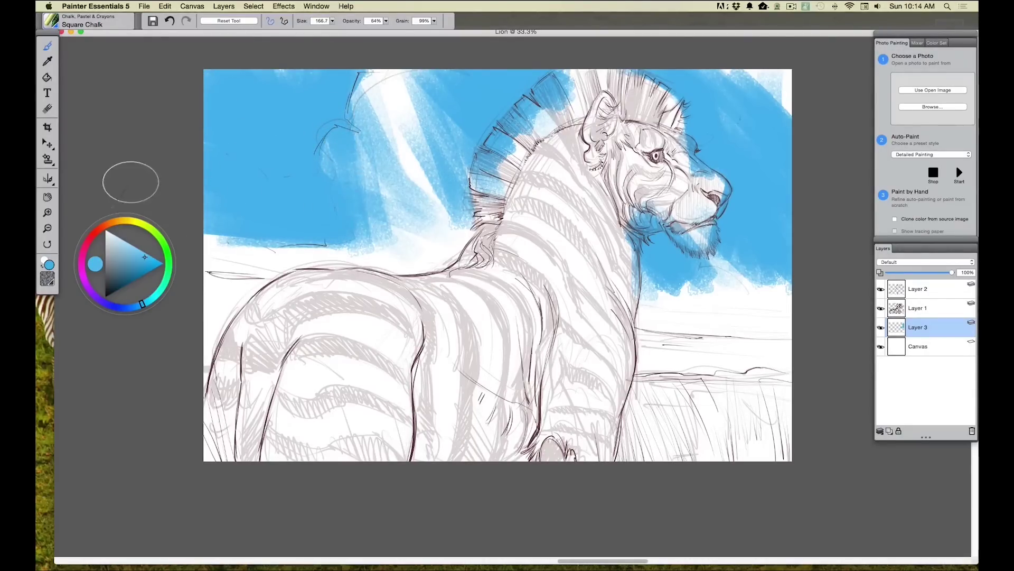
Step: Choose a light turquoise, lower the brush opacity to 51%, and blend it over the lower part of the blue sky
left_click(153, 301)
left_click(138, 254)
mouse_move(814, 282)
left_mouse_down()
mouse_move(739, 248)
mouse_move(732, 256)
left_mouse_up()
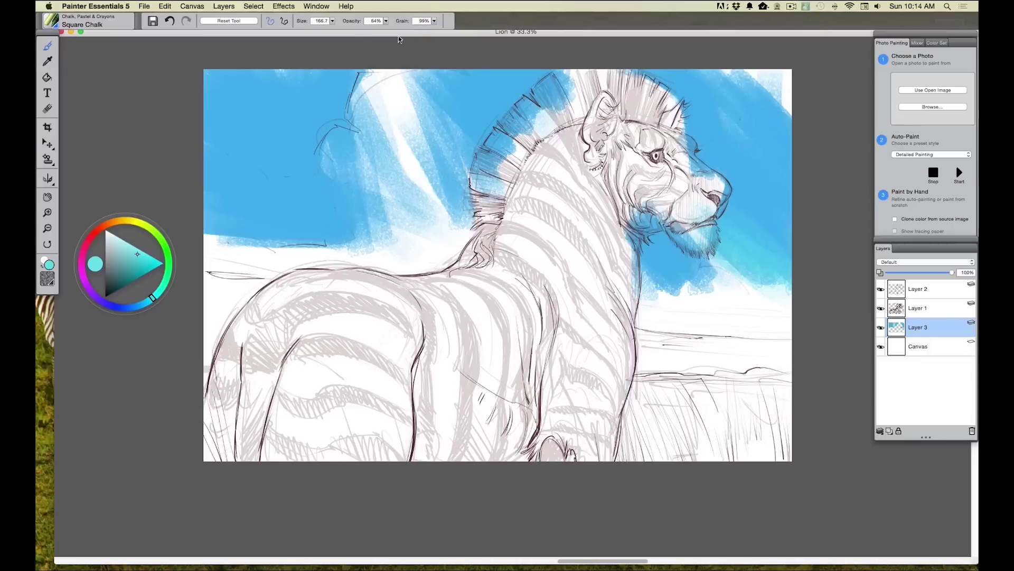
left_click(386, 21)
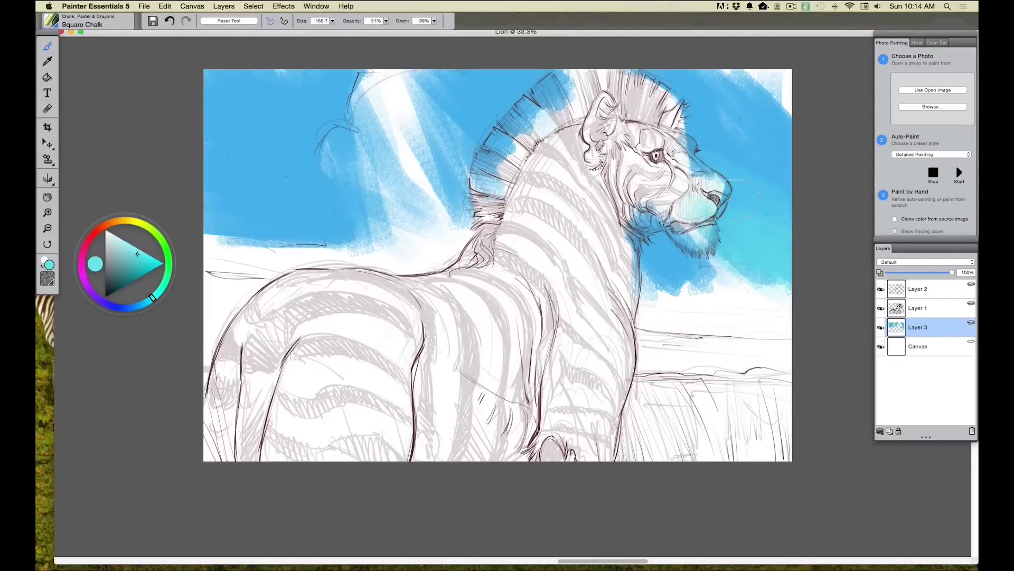
mouse_move(676, 244)
left_mouse_down()
mouse_move(751, 287)
mouse_move(716, 279)
mouse_move(679, 302)
mouse_move(671, 295)
mouse_move(689, 265)
mouse_move(729, 266)
mouse_move(801, 295)
mouse_move(692, 300)
mouse_move(726, 277)
left_mouse_up()
mouse_move(328, 221)
left_mouse_down()
mouse_move(433, 262)
mouse_move(298, 211)
mouse_move(222, 230)
mouse_move(265, 238)
mouse_move(291, 196)
mouse_move(224, 162)
mouse_move(240, 134)
mouse_move(303, 149)
left_mouse_up()
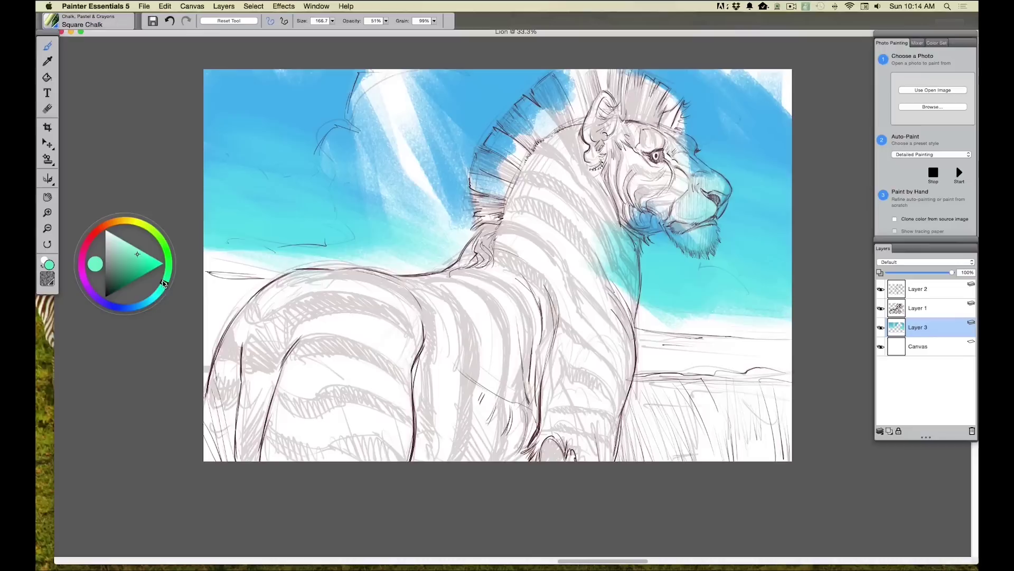
Step: Paint a soft pale green band beneath the turquoise on both sides of the lion
left_click(133, 250)
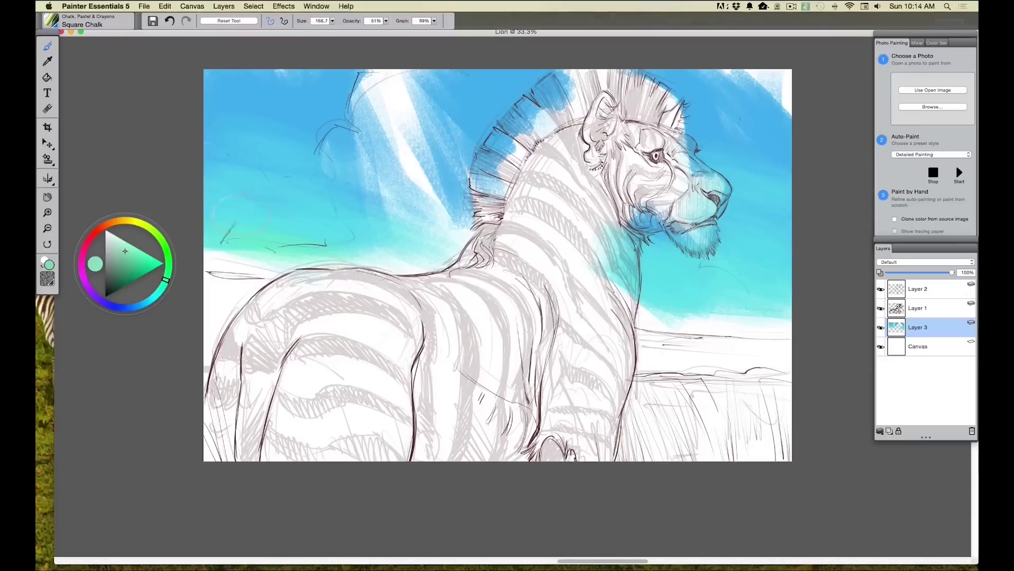
mouse_move(169, 215)
left_mouse_down()
mouse_move(317, 267)
mouse_move(206, 248)
mouse_move(187, 272)
mouse_move(238, 298)
mouse_move(296, 306)
mouse_move(248, 317)
mouse_move(312, 296)
left_mouse_up()
mouse_move(682, 333)
left_mouse_down()
mouse_move(778, 341)
mouse_move(686, 307)
mouse_move(810, 347)
mouse_move(707, 334)
mouse_move(657, 313)
left_mouse_up()
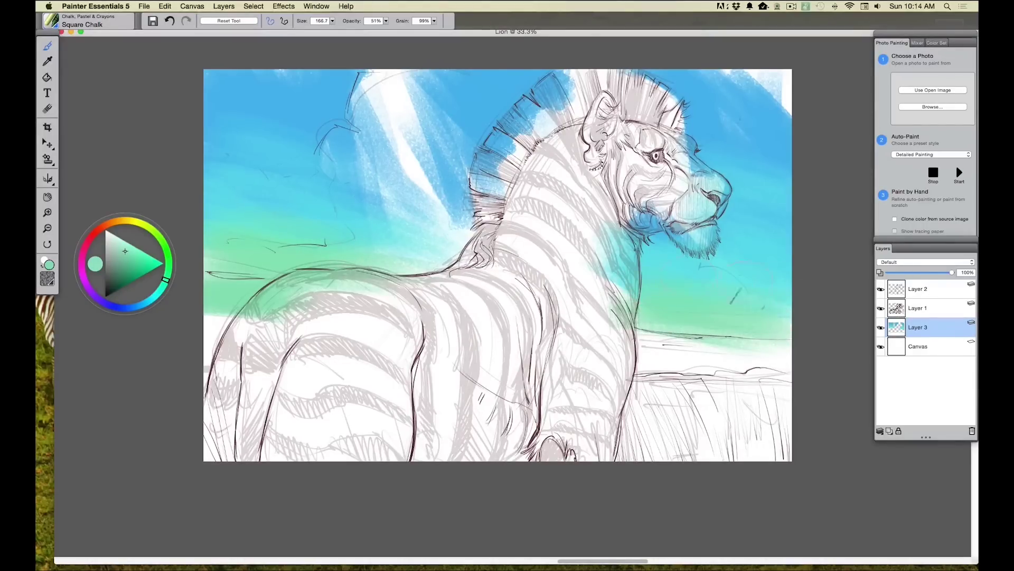
mouse_move(809, 324)
left_mouse_down()
mouse_move(660, 339)
mouse_move(798, 350)
mouse_move(666, 344)
mouse_move(714, 330)
left_mouse_up()
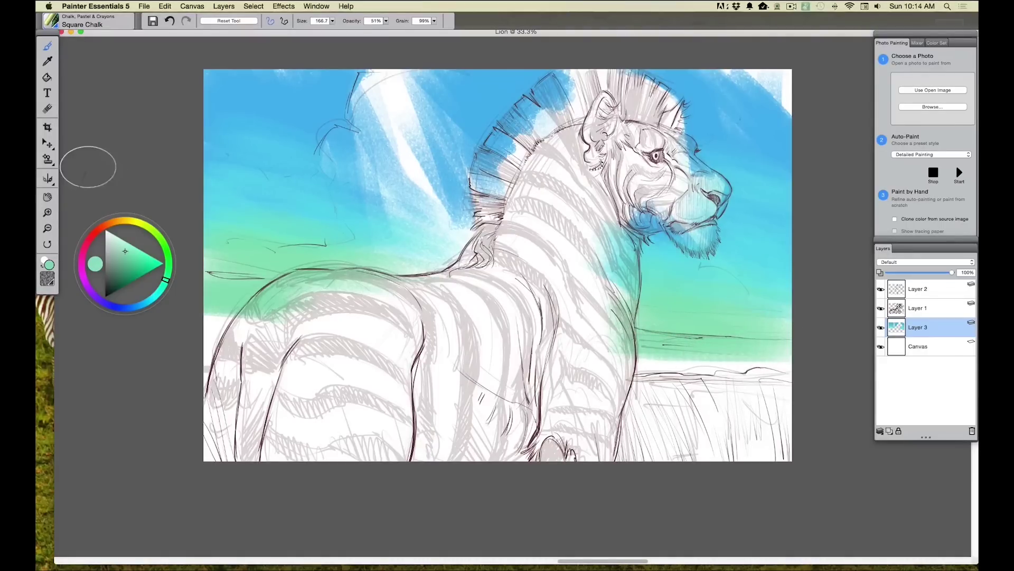
Step: Choose a pale sandy yellow and paint the band of sky just above the horizon on both sides of the lion
left_click(136, 224)
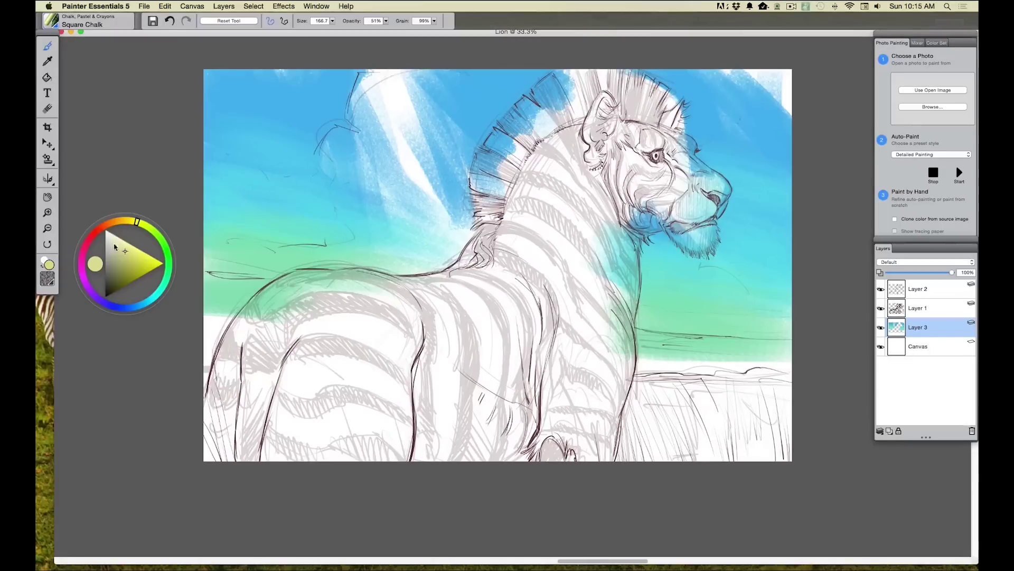
left_click(126, 220)
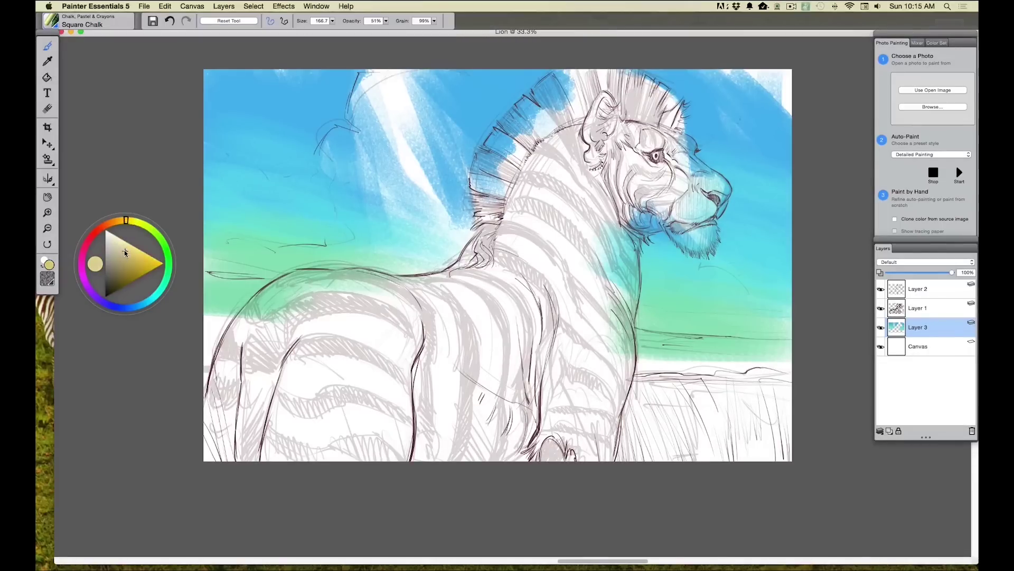
left_click(122, 246)
mouse_move(791, 363)
left_mouse_down()
mouse_move(642, 365)
mouse_move(792, 360)
mouse_move(629, 350)
mouse_move(783, 342)
left_mouse_up()
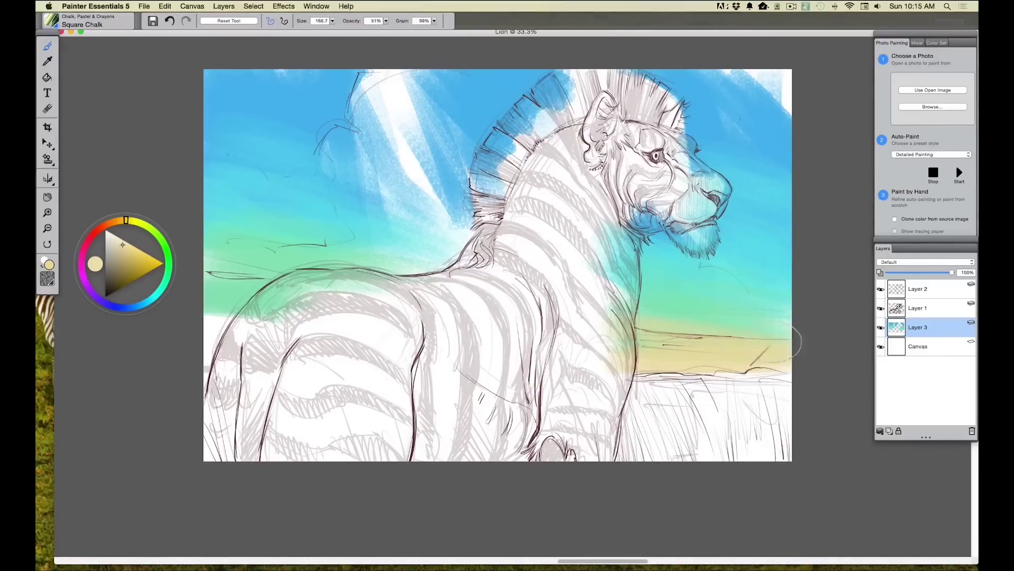
mouse_move(200, 324)
left_mouse_down()
mouse_move(154, 321)
mouse_move(221, 342)
mouse_move(190, 306)
left_mouse_up()
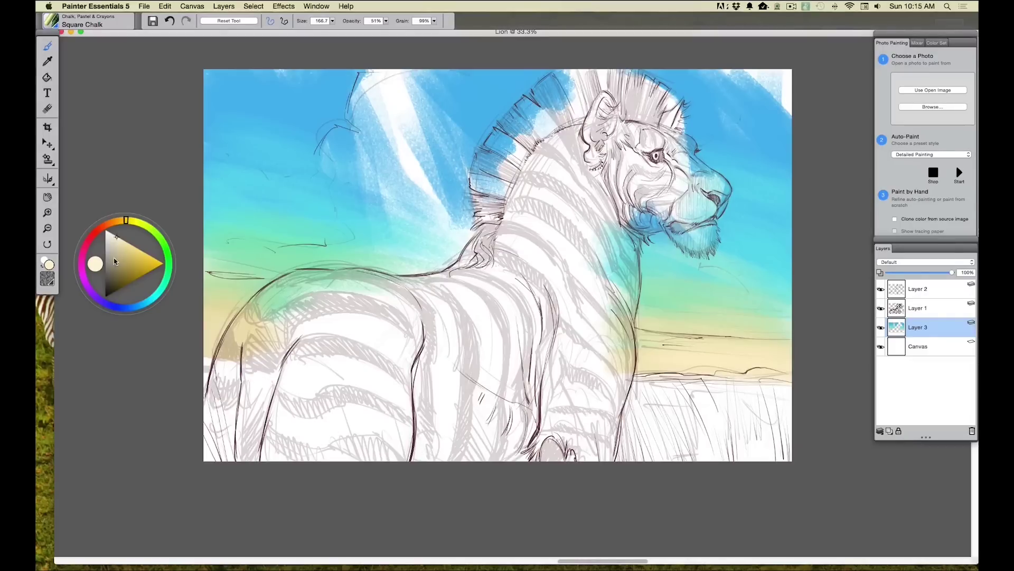
Step: Add a new layer above the sky layer and paint grey-blue cloud shadows behind the lion's back and head
left_click(142, 305)
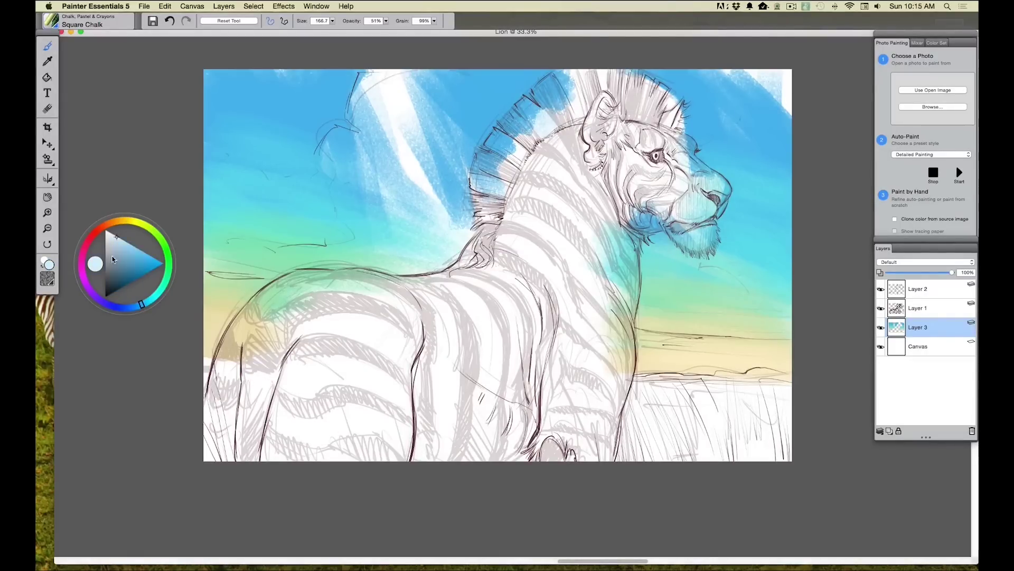
left_click(113, 262)
left_click(889, 430)
mouse_move(455, 222)
left_mouse_down()
mouse_move(428, 247)
mouse_move(438, 216)
mouse_move(418, 175)
left_mouse_up()
left_click(117, 254)
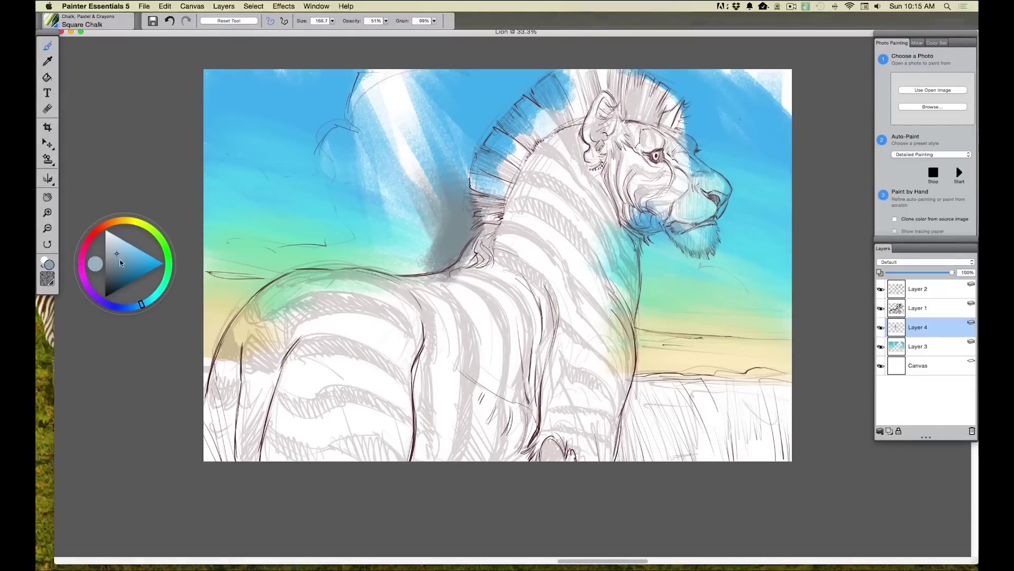
mouse_move(418, 209)
left_mouse_down()
mouse_move(354, 223)
mouse_move(430, 198)
mouse_move(442, 224)
left_mouse_up()
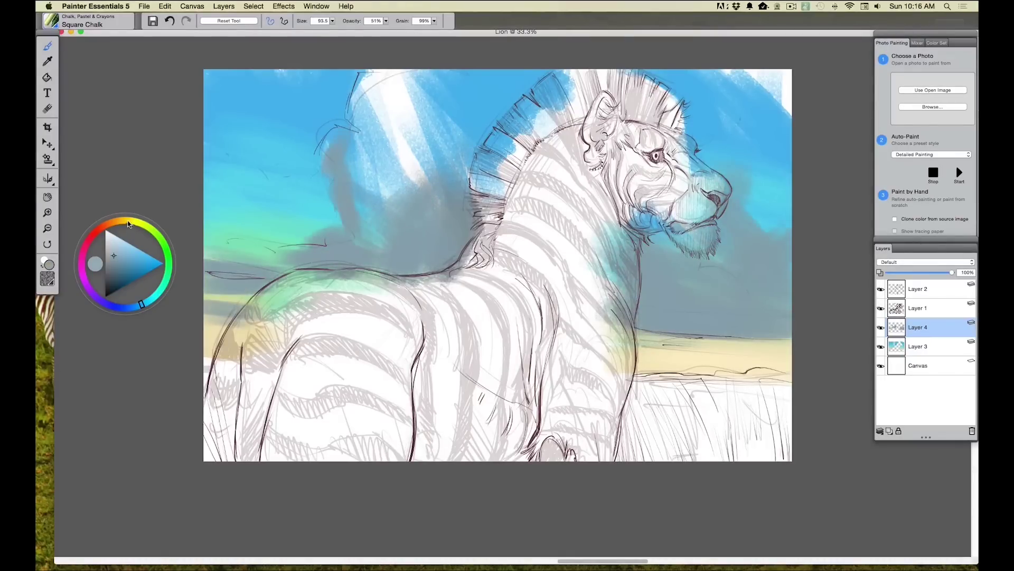
Step: Choose a light cream and paint the sunlit cloud masses in front of the lion's face and behind its mane
left_click(128, 220)
left_click(113, 238)
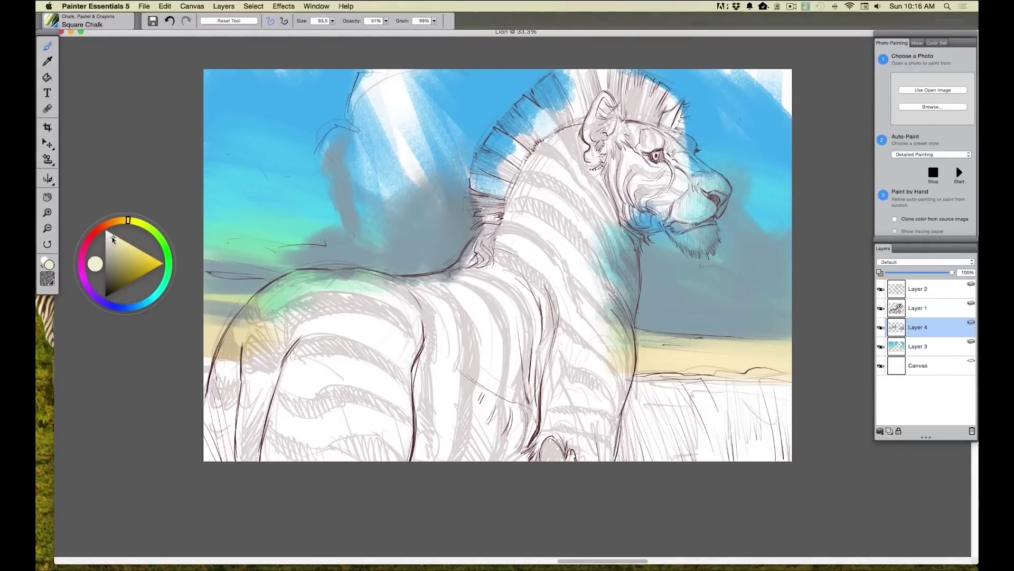
mouse_move(750, 175)
left_mouse_down()
mouse_move(761, 233)
mouse_move(739, 201)
mouse_move(742, 211)
left_mouse_up()
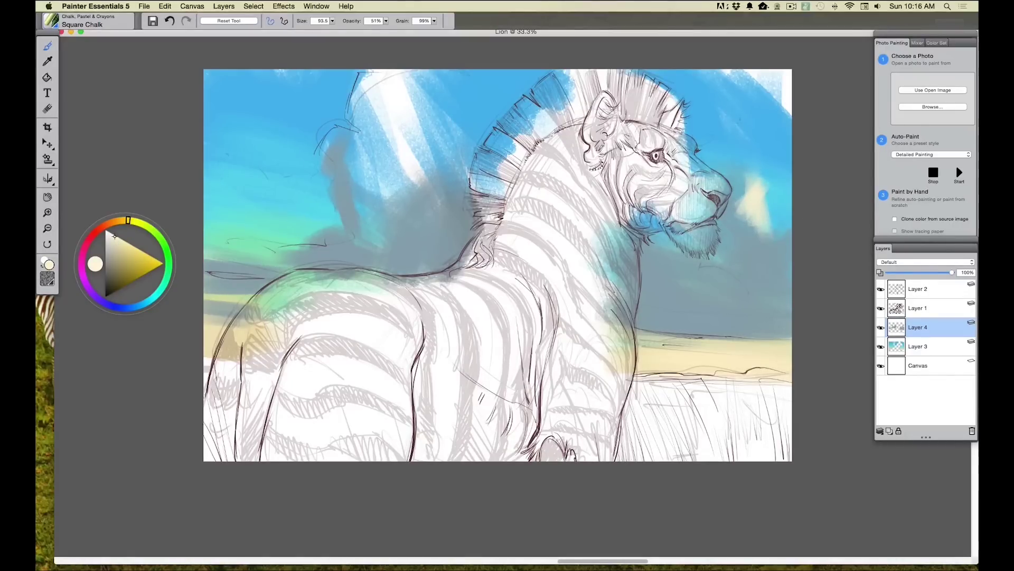
left_click_drag(333, 23, 336, 32)
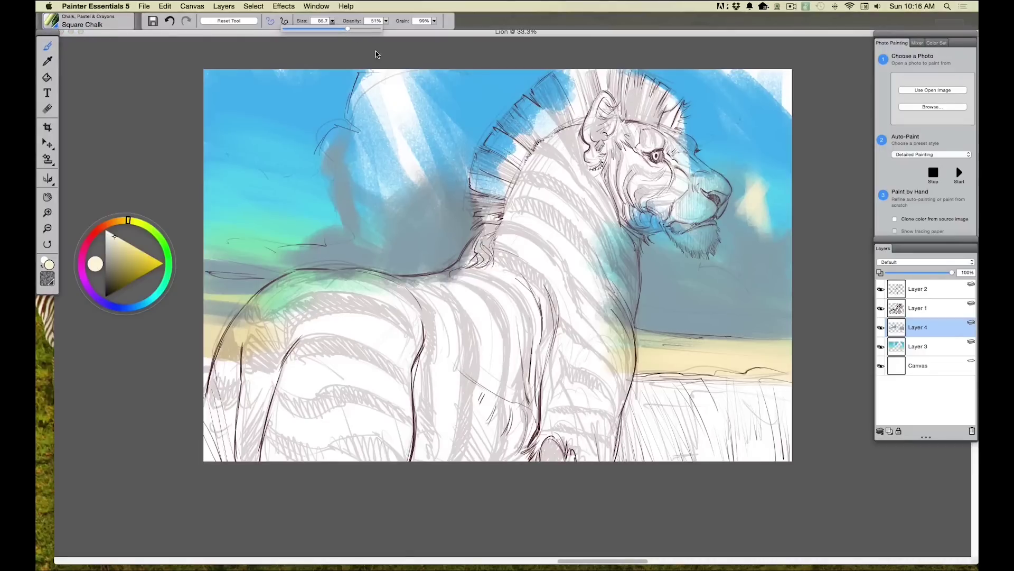
mouse_move(743, 176)
left_mouse_down()
mouse_move(728, 206)
mouse_move(743, 205)
mouse_move(745, 168)
mouse_move(755, 195)
mouse_move(718, 135)
mouse_move(744, 154)
left_mouse_up()
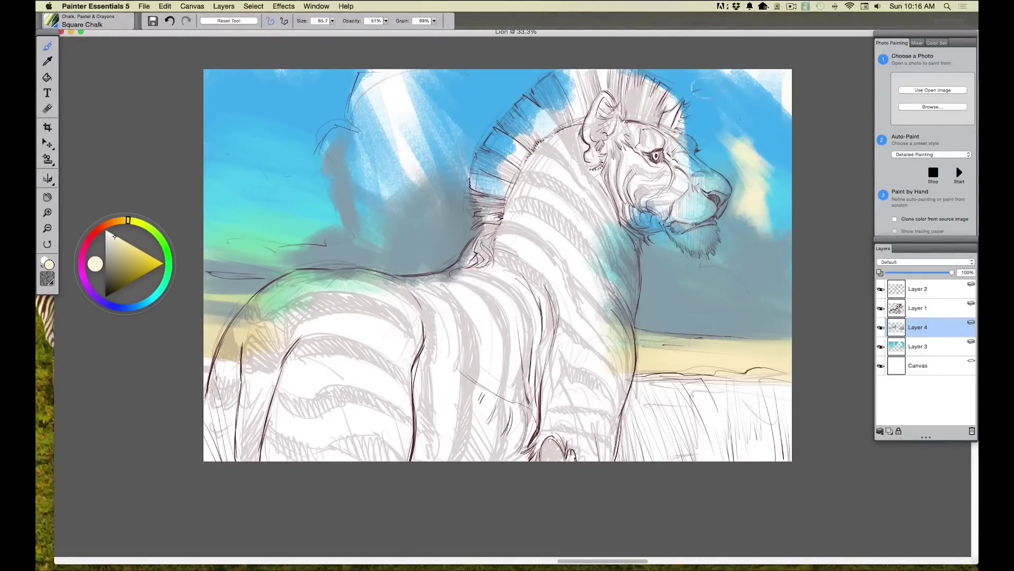
mouse_move(754, 202)
left_mouse_down()
mouse_move(767, 224)
mouse_move(793, 232)
mouse_move(778, 215)
mouse_move(749, 237)
mouse_move(749, 256)
mouse_move(773, 219)
mouse_move(745, 250)
mouse_move(747, 230)
mouse_move(771, 229)
mouse_move(743, 207)
mouse_move(751, 182)
mouse_move(734, 162)
mouse_move(743, 150)
mouse_move(730, 160)
mouse_move(704, 151)
mouse_move(732, 185)
left_mouse_up()
mouse_move(502, 95)
left_mouse_down()
mouse_move(449, 159)
mouse_move(377, 164)
mouse_move(492, 90)
left_mouse_up()
mouse_move(365, 136)
left_mouse_down()
mouse_move(377, 182)
mouse_move(369, 222)
mouse_move(359, 132)
mouse_move(354, 206)
left_mouse_up()
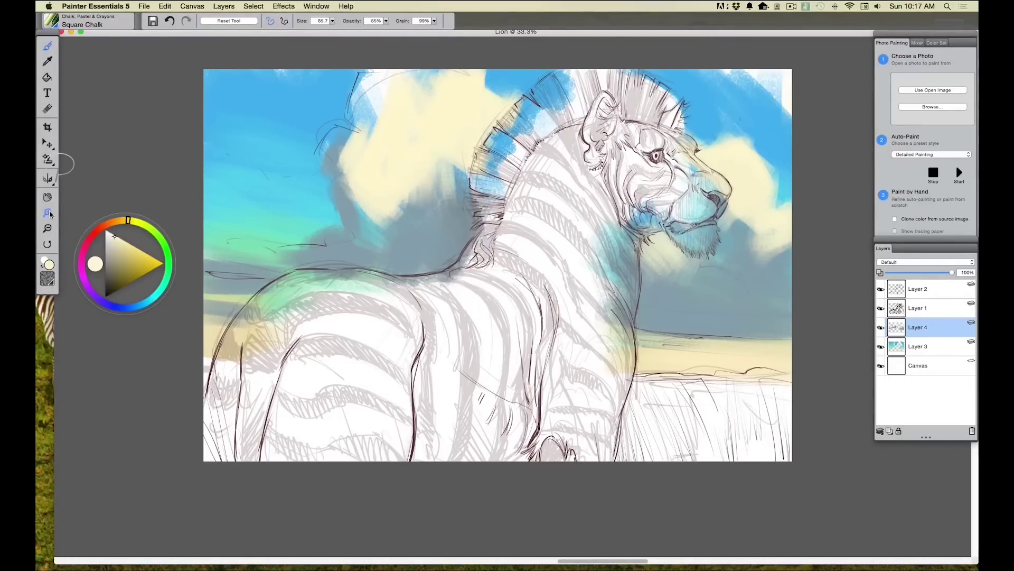
Step: Sample the cloud-shadow grey from the painting and add grey cloud patches along the large cloud's edge and across the upper sky
left_click(47, 61)
left_click(445, 228)
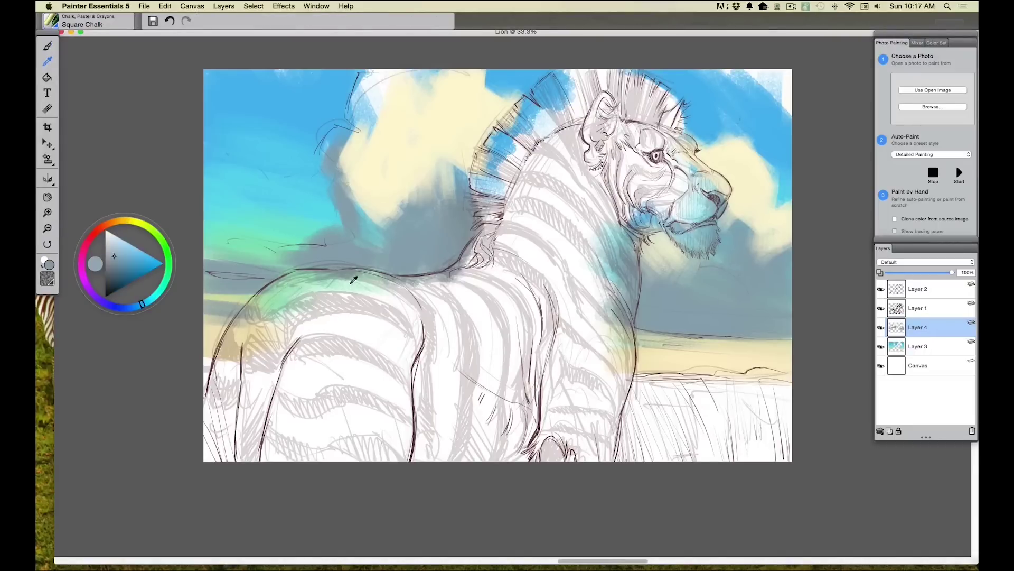
left_click(49, 46)
mouse_move(377, 74)
left_mouse_down()
mouse_move(352, 123)
mouse_move(338, 120)
mouse_move(321, 146)
left_mouse_up()
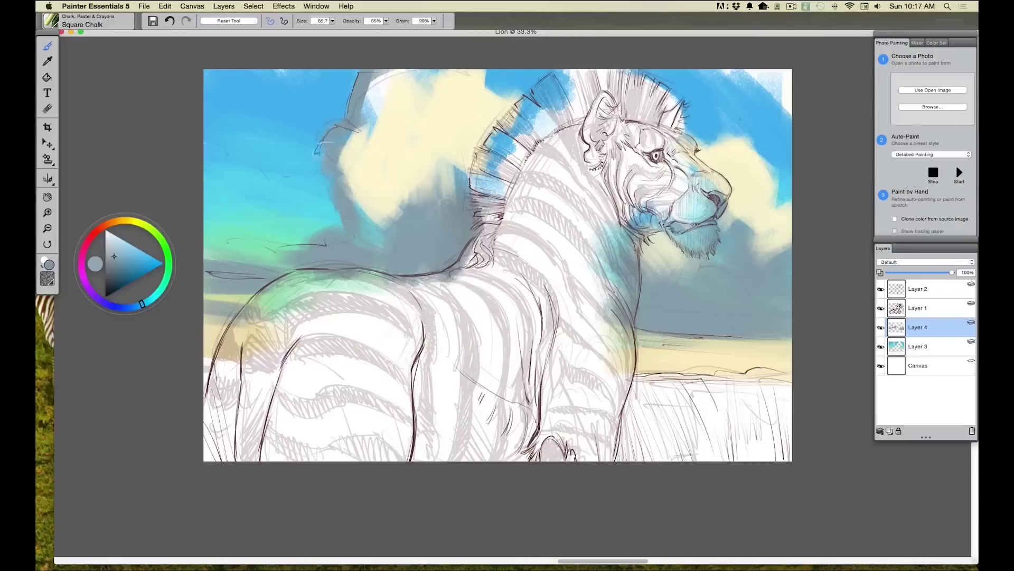
mouse_move(798, 80)
left_mouse_down()
mouse_move(792, 102)
mouse_move(733, 60)
mouse_move(737, 85)
mouse_move(715, 69)
left_mouse_up()
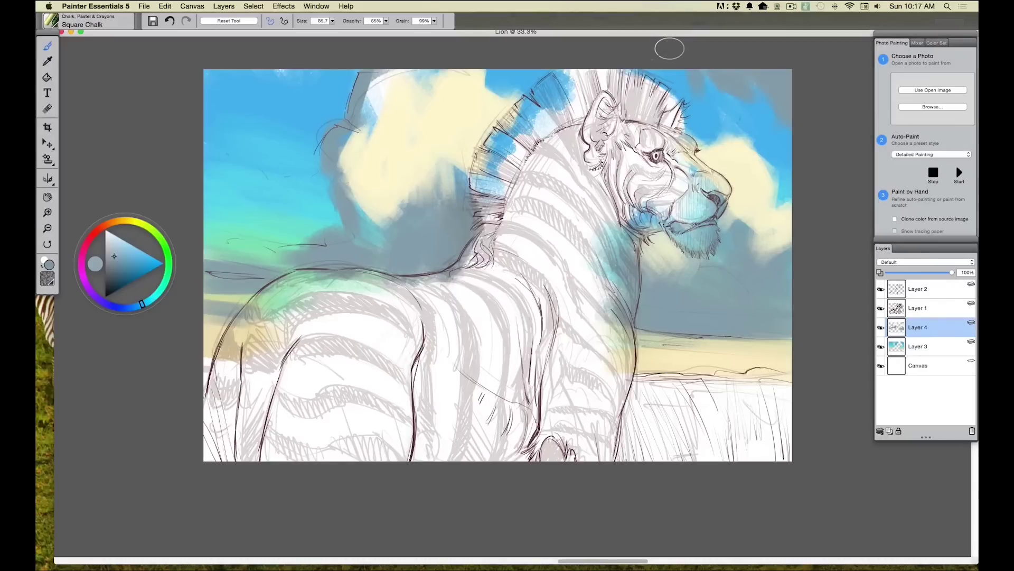
mouse_move(272, 119)
left_mouse_down()
mouse_move(278, 144)
mouse_move(248, 133)
mouse_move(250, 142)
mouse_move(229, 124)
mouse_move(236, 143)
left_mouse_up()
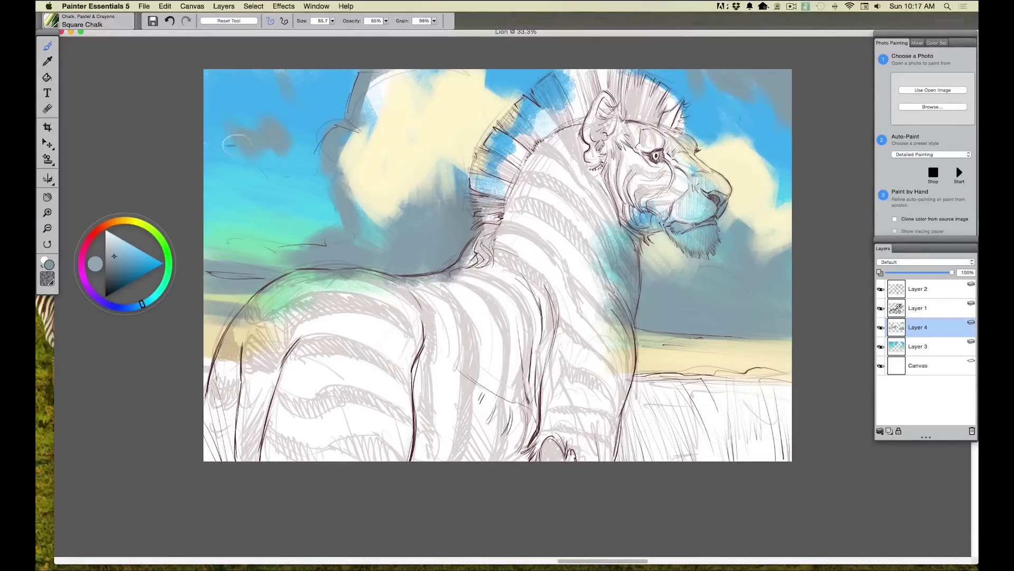
left_click(273, 206)
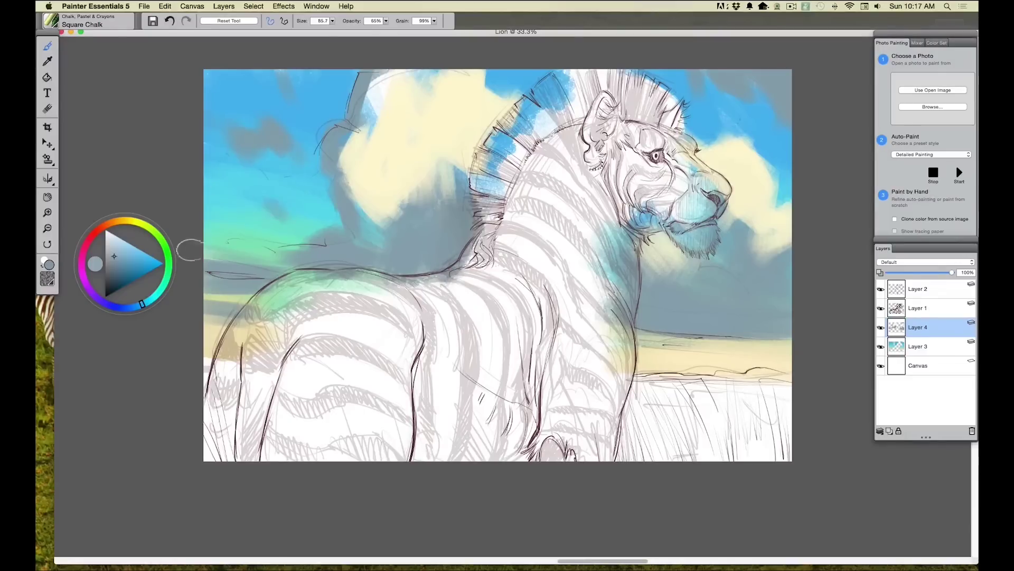
Step: Build up the clouds above the lion's back and fill out the large central cloud with light cream
left_click_drag(280, 205, 293, 207)
left_click_drag(271, 186, 248, 253)
left_click_drag(433, 174, 470, 259)
left_click(115, 237)
mouse_move(502, 97)
left_mouse_down()
mouse_move(507, 103)
mouse_move(486, 87)
mouse_move(483, 68)
mouse_move(467, 97)
left_mouse_up()
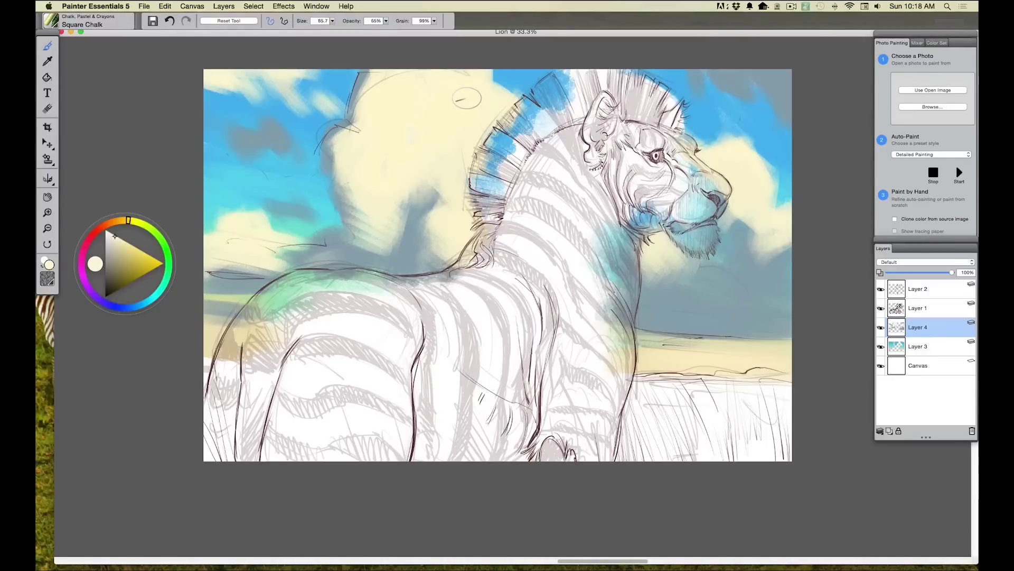
Step: Add a new layer above the clouds and fill the ground on both sides of the lion with light orange-tan
left_click(889, 430)
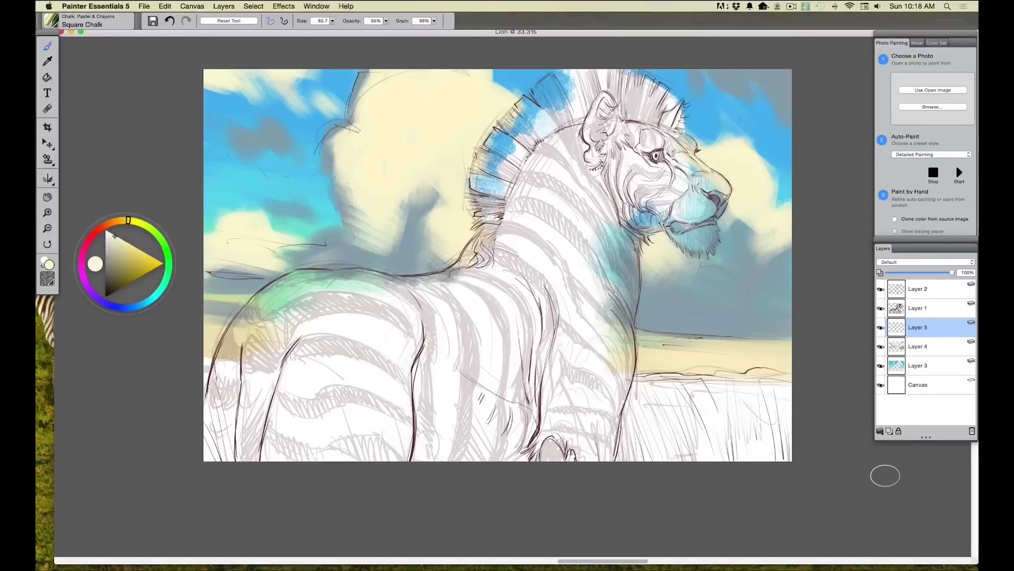
left_click(117, 221)
left_click(126, 254)
mouse_move(772, 389)
left_mouse_down()
mouse_move(765, 449)
mouse_move(781, 380)
mouse_move(793, 443)
mouse_move(763, 412)
mouse_move(758, 464)
mouse_move(739, 381)
mouse_move(724, 423)
left_mouse_up()
mouse_move(726, 465)
left_mouse_down()
mouse_move(661, 454)
mouse_move(621, 467)
mouse_move(596, 422)
mouse_move(584, 454)
left_mouse_up()
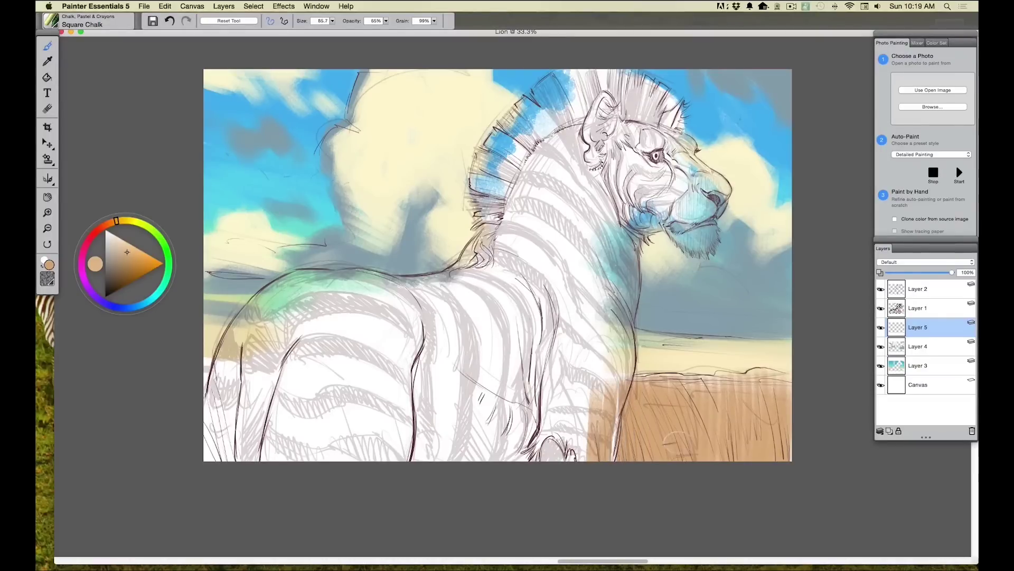
mouse_move(751, 394)
left_mouse_down()
mouse_move(779, 389)
mouse_move(610, 383)
left_mouse_up()
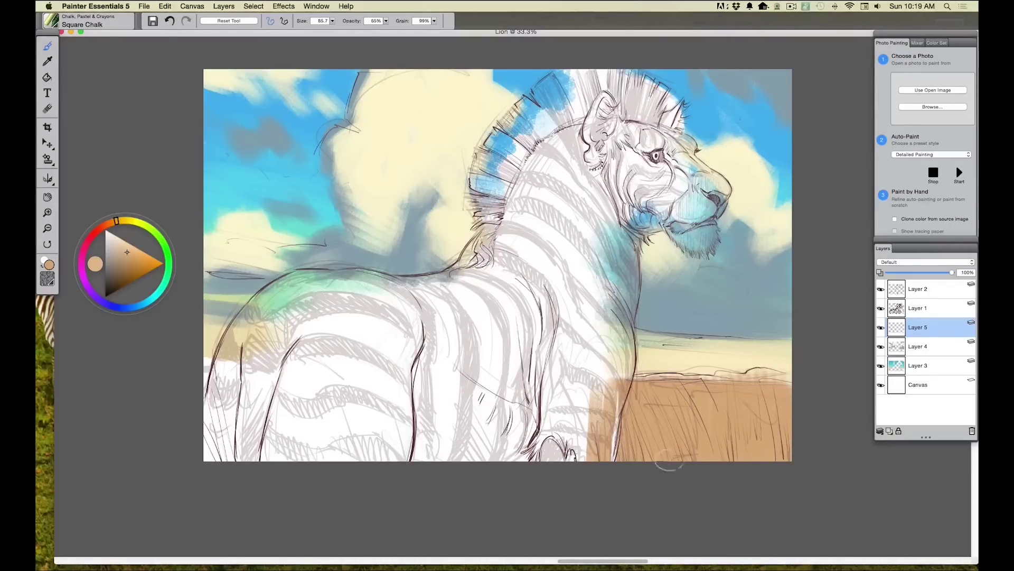
mouse_move(219, 369)
left_mouse_down()
mouse_move(214, 419)
mouse_move(211, 408)
mouse_move(225, 460)
left_mouse_up()
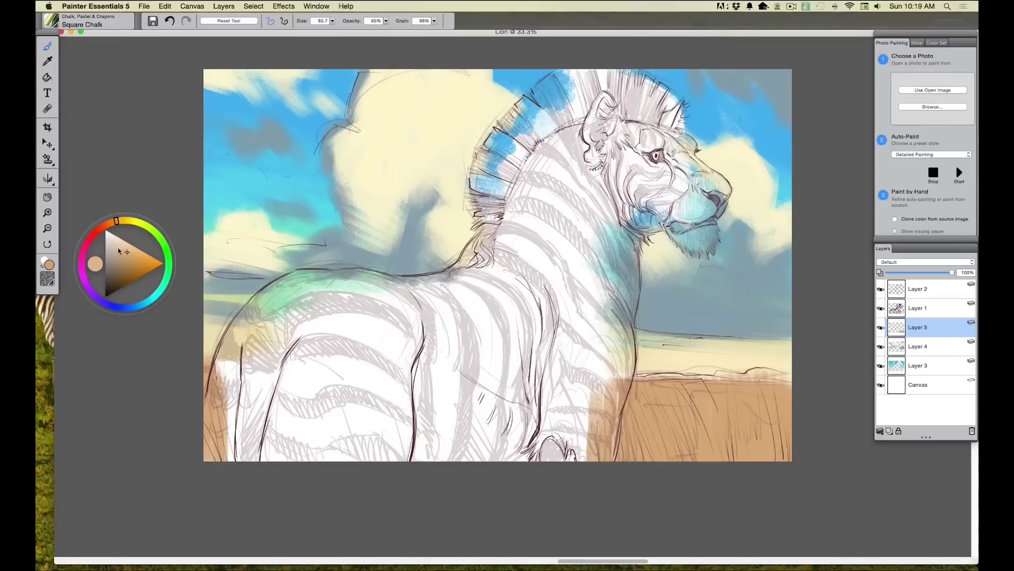
Step: Choose a muted teal blue and paint a thin distant strip along the horizon in front of the lion
left_click_drag(128, 308, 144, 303)
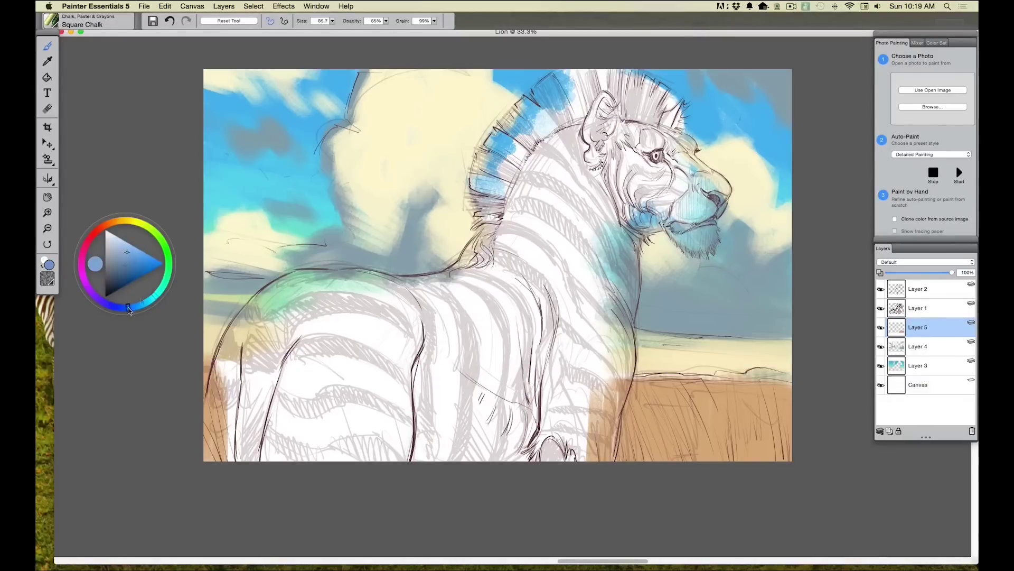
mouse_move(759, 369)
left_mouse_down()
mouse_move(745, 380)
mouse_move(629, 378)
mouse_move(750, 382)
mouse_move(613, 378)
left_mouse_up()
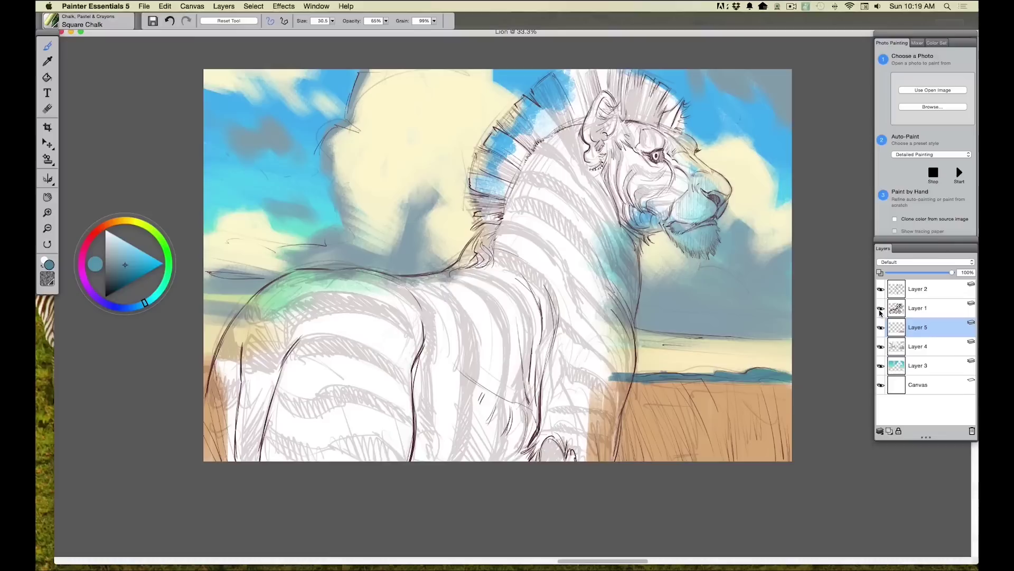
Step: Add a new layer above the ground layer and fill the lion's body, mane and head with pale beige at brush size 69.4
left_click(890, 431)
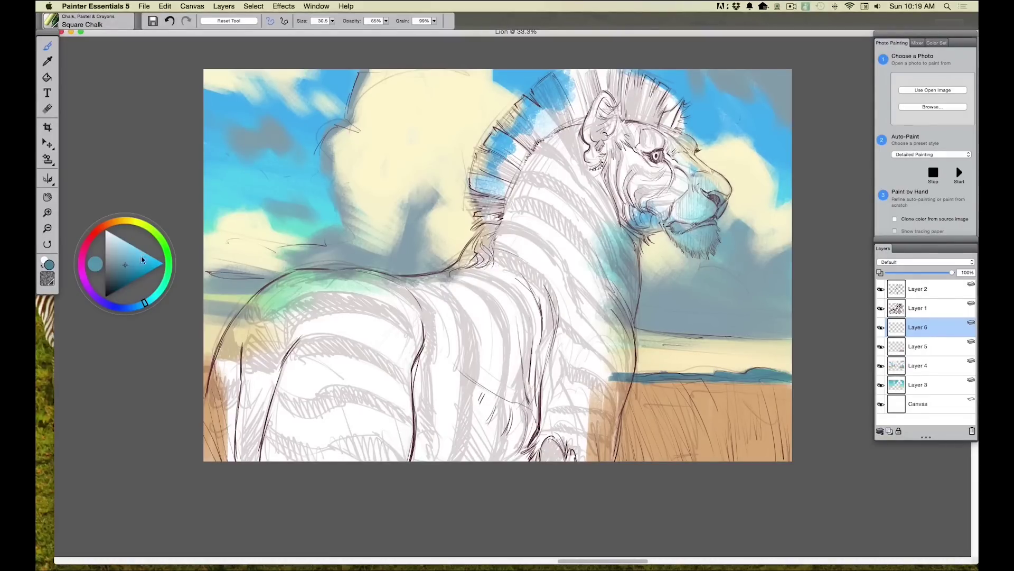
left_click(115, 221)
left_click(112, 241)
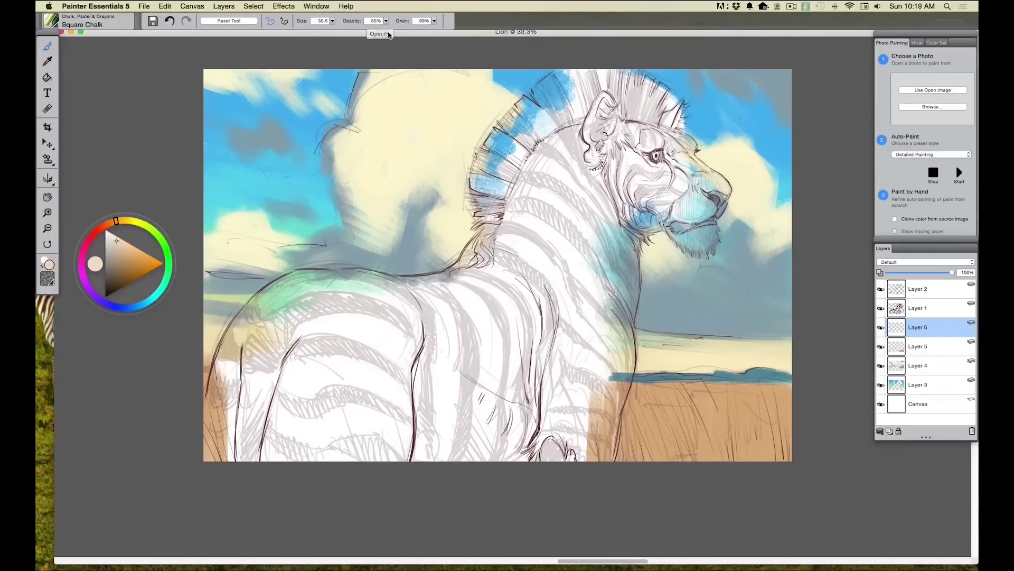
left_click_drag(332, 24, 351, 31)
mouse_move(383, 296)
left_mouse_down()
mouse_move(416, 318)
mouse_move(377, 288)
mouse_move(317, 282)
left_mouse_up()
mouse_move(423, 294)
left_mouse_down()
mouse_move(418, 304)
mouse_move(338, 317)
mouse_move(355, 326)
mouse_move(370, 380)
mouse_move(529, 317)
mouse_move(623, 264)
mouse_move(513, 148)
mouse_move(491, 219)
mouse_move(560, 174)
mouse_move(568, 137)
mouse_move(608, 135)
mouse_move(649, 151)
left_mouse_up()
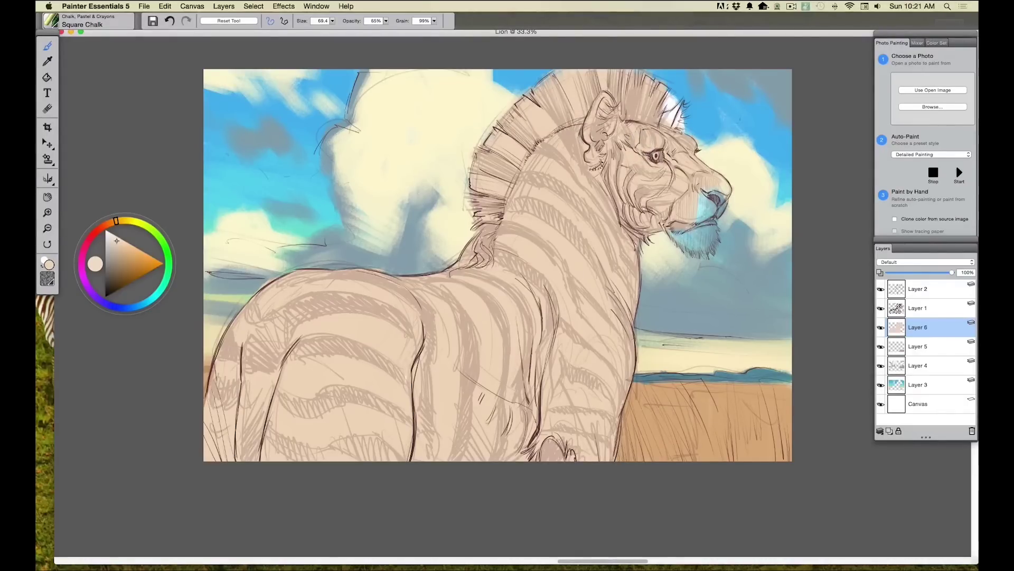
Step: Reduce the brush size to 16.7 and fill the unpainted far ear with the same beige
left_click_drag(332, 20, 330, 34)
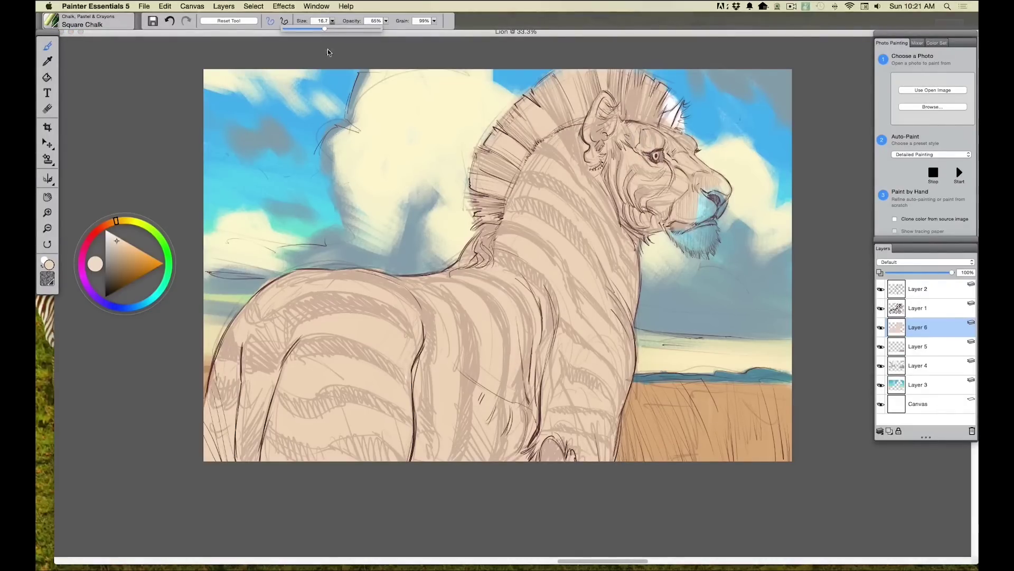
left_click(677, 104)
left_click_drag(667, 125, 680, 105)
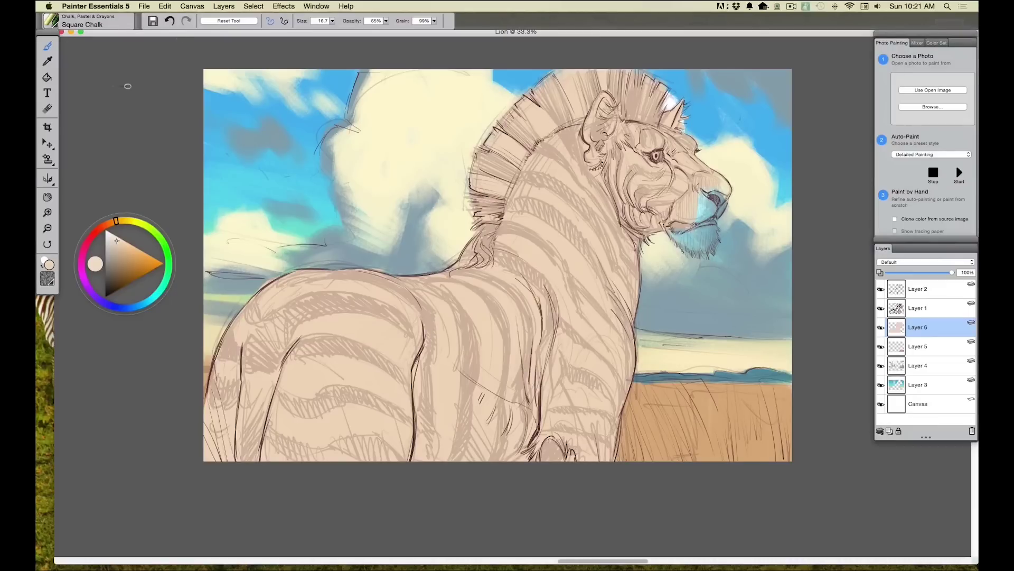
Step: Lighten the lion's flank, shoulder and neck with pale cream using the Grainy Pastel Jitter Smooth brush at size 73.8
left_click_drag(332, 21, 346, 34)
left_click(121, 221)
left_click(113, 236)
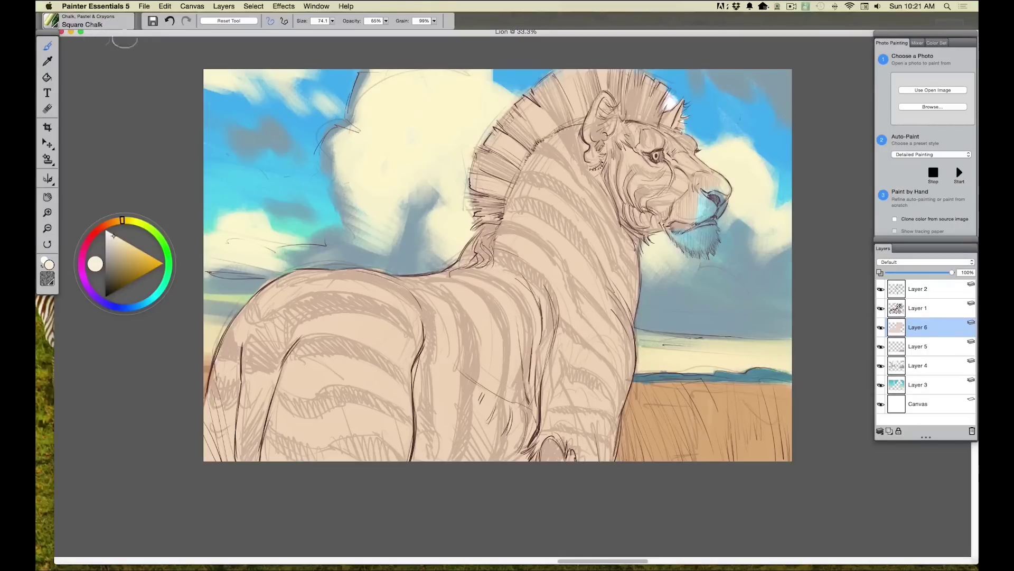
left_click(59, 23)
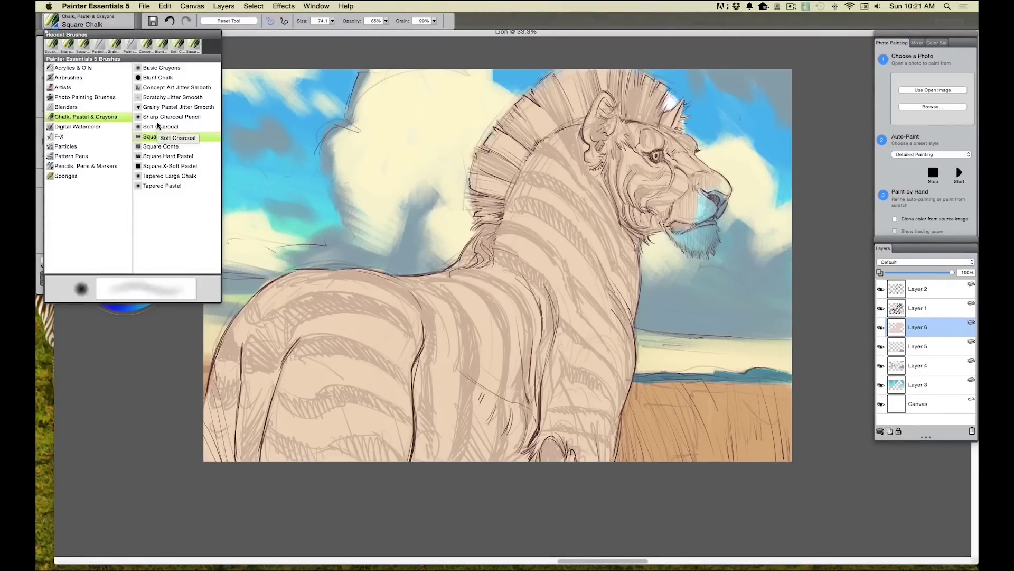
left_click(178, 107)
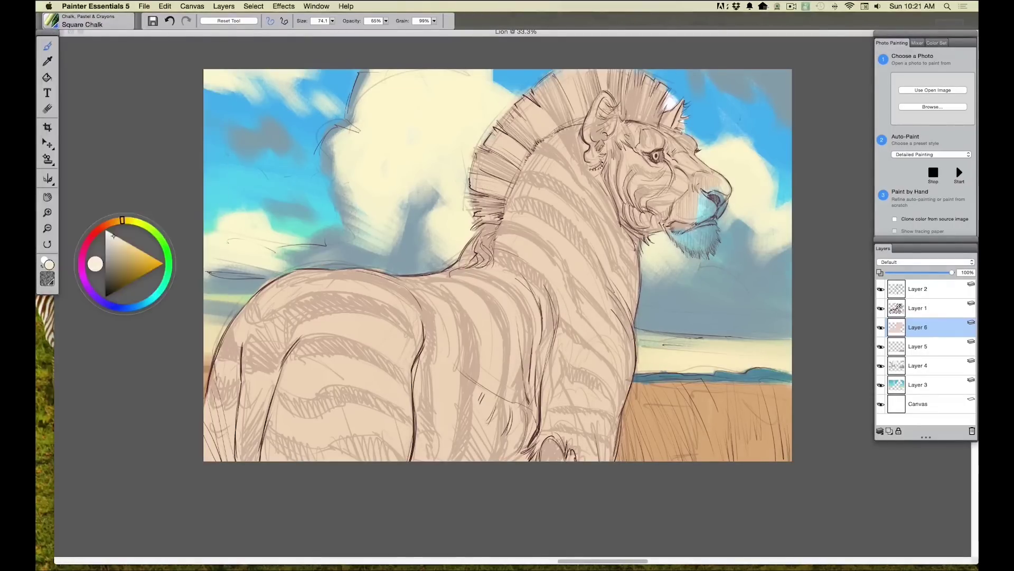
key("bracketright")
key("bracketright")
key("bracketright")
key("bracketright")
key("bracketright")
key("bracketright")
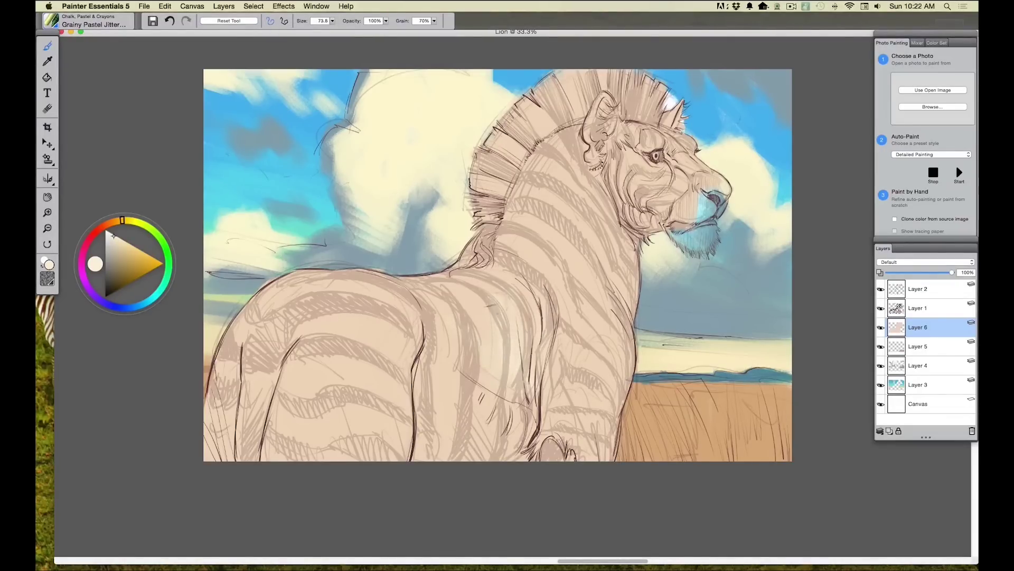
mouse_move(507, 276)
left_mouse_down()
mouse_move(581, 324)
mouse_move(529, 238)
mouse_move(587, 333)
mouse_move(572, 252)
mouse_move(597, 274)
mouse_move(560, 222)
mouse_move(592, 217)
left_mouse_up()
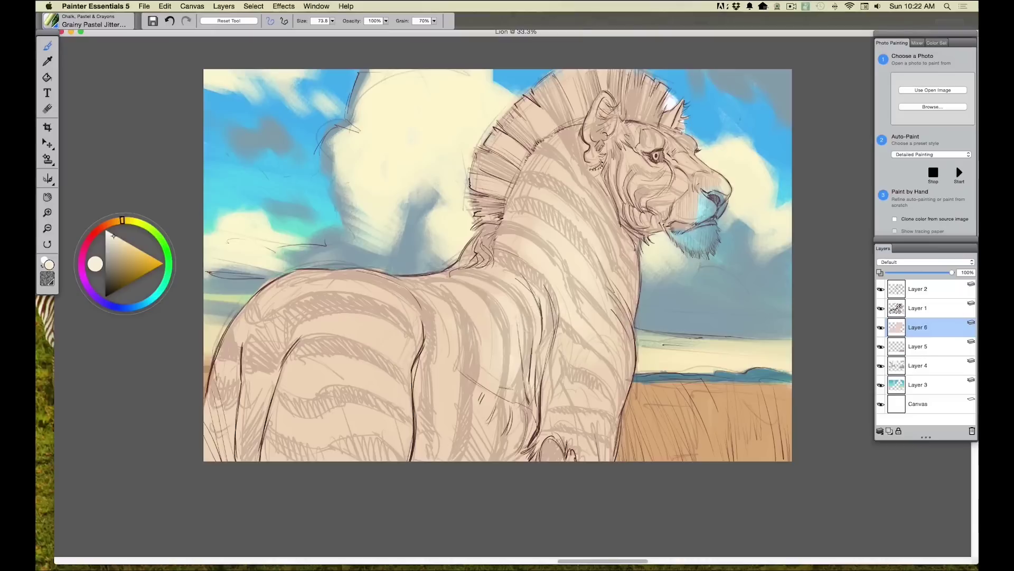
left_click_drag(449, 326, 442, 387)
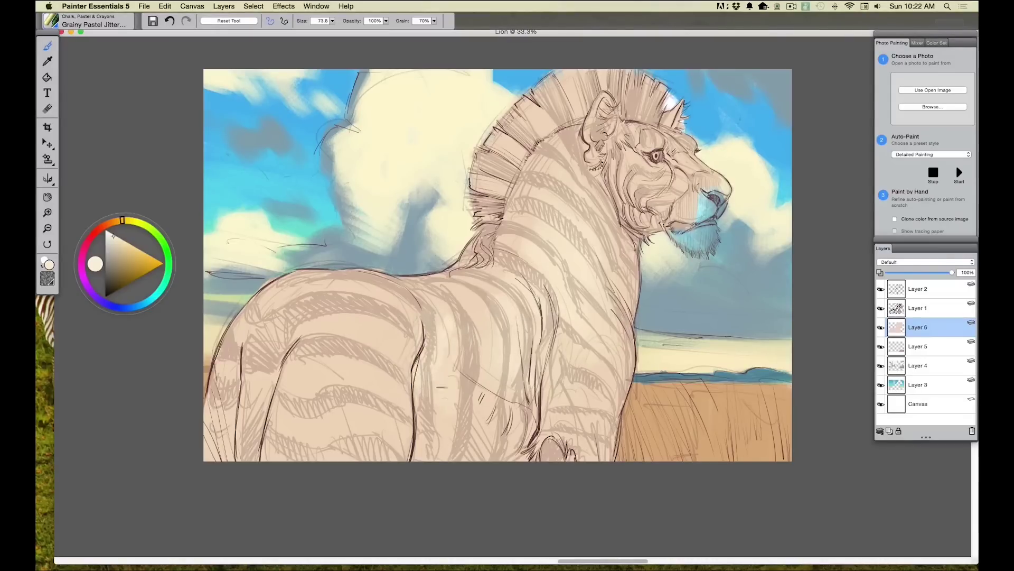
Step: Brush pale cream highlights over the lion's mane, hindquarters and face
mouse_move(544, 104)
left_mouse_down()
mouse_move(497, 148)
mouse_move(491, 137)
left_mouse_up()
left_click_drag(512, 171, 489, 201)
mouse_move(492, 149)
left_mouse_down()
mouse_move(476, 192)
mouse_move(489, 212)
left_mouse_up()
mouse_move(573, 98)
left_mouse_down()
mouse_move(544, 129)
mouse_move(563, 75)
mouse_move(545, 106)
left_mouse_up()
mouse_move(586, 74)
left_mouse_down()
mouse_move(576, 103)
mouse_move(594, 107)
left_mouse_up()
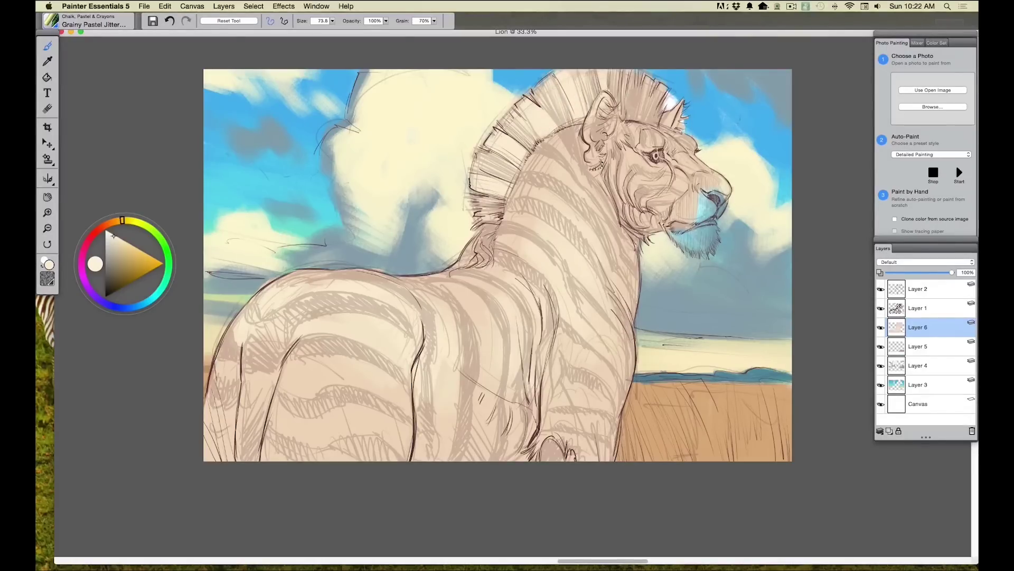
left_click_drag(692, 178, 620, 149)
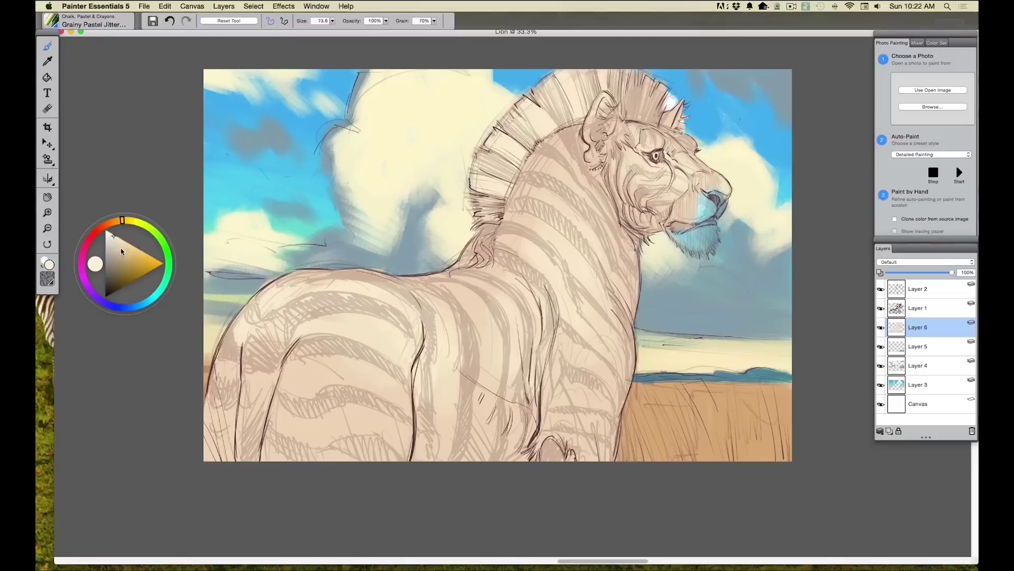
Step: Shade the lion's belly, hind leg and foreleg with light tan, and brighten the neck and shoulder with near-white
left_click(115, 221)
left_click_drag(114, 243, 121, 248)
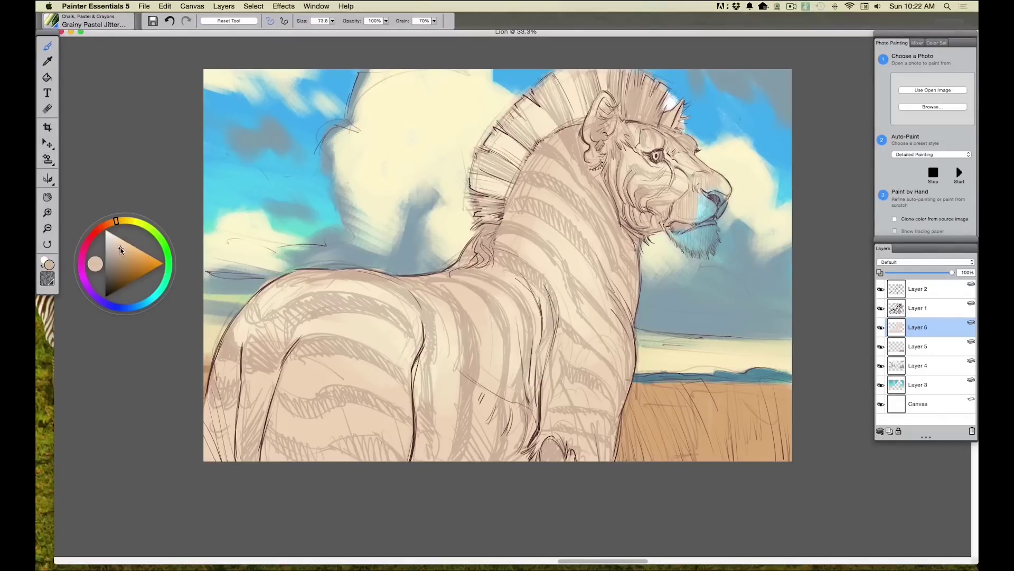
mouse_move(511, 429)
left_mouse_down()
mouse_move(513, 447)
mouse_move(531, 425)
mouse_move(515, 457)
mouse_move(491, 462)
mouse_move(499, 383)
mouse_move(476, 402)
mouse_move(478, 414)
mouse_move(454, 401)
mouse_move(449, 457)
mouse_move(452, 343)
mouse_move(433, 381)
left_mouse_up()
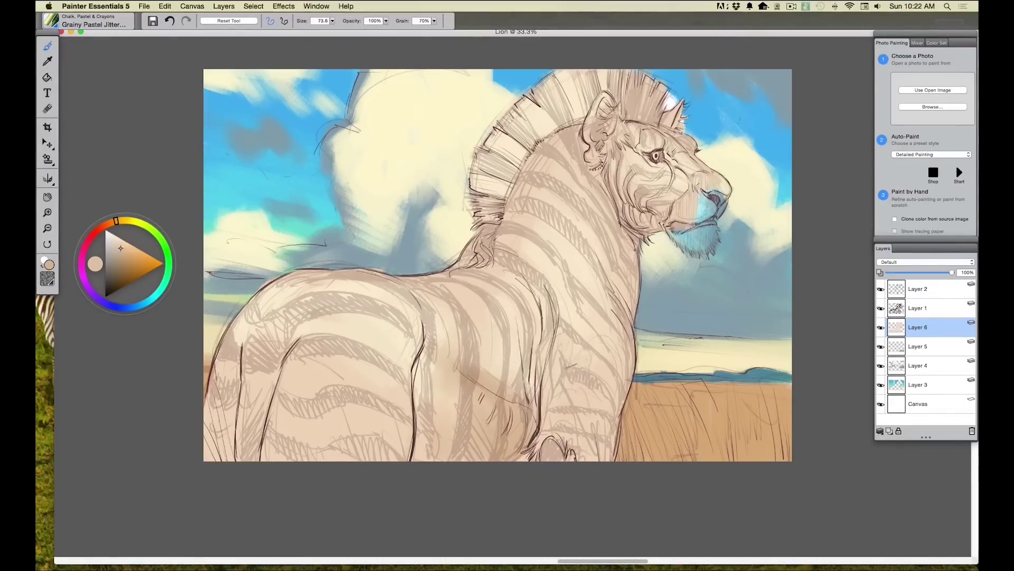
mouse_move(603, 365)
left_mouse_down()
mouse_move(600, 412)
mouse_move(578, 415)
mouse_move(579, 377)
mouse_move(588, 398)
mouse_move(601, 361)
mouse_move(587, 317)
left_mouse_up()
left_click(108, 234)
left_click(110, 234)
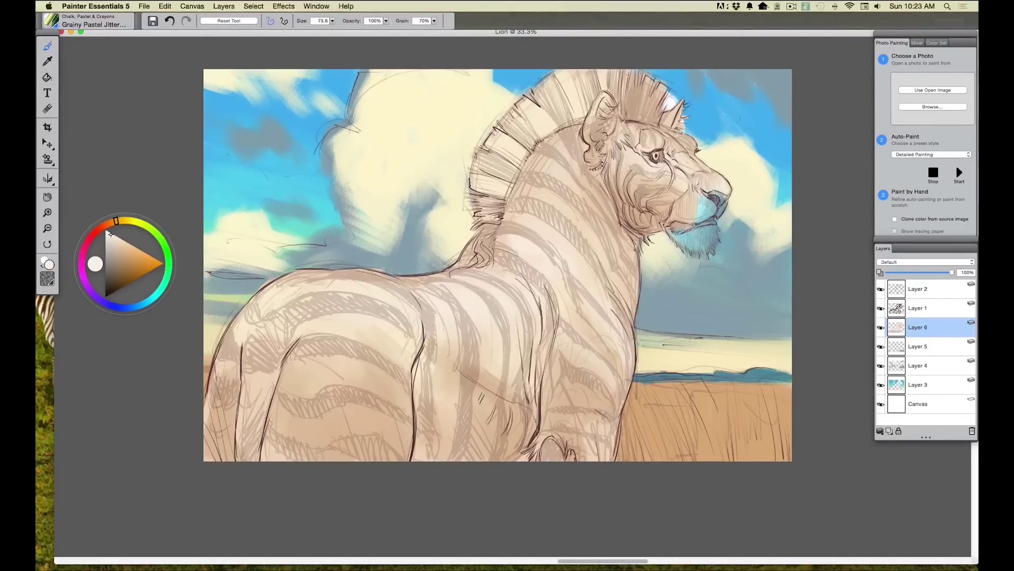
Step: Add a new layer above the body colour and paint dark brown stripes on the head, mane, neck and shoulder with Square Chalk at size 16.2
left_click(889, 432)
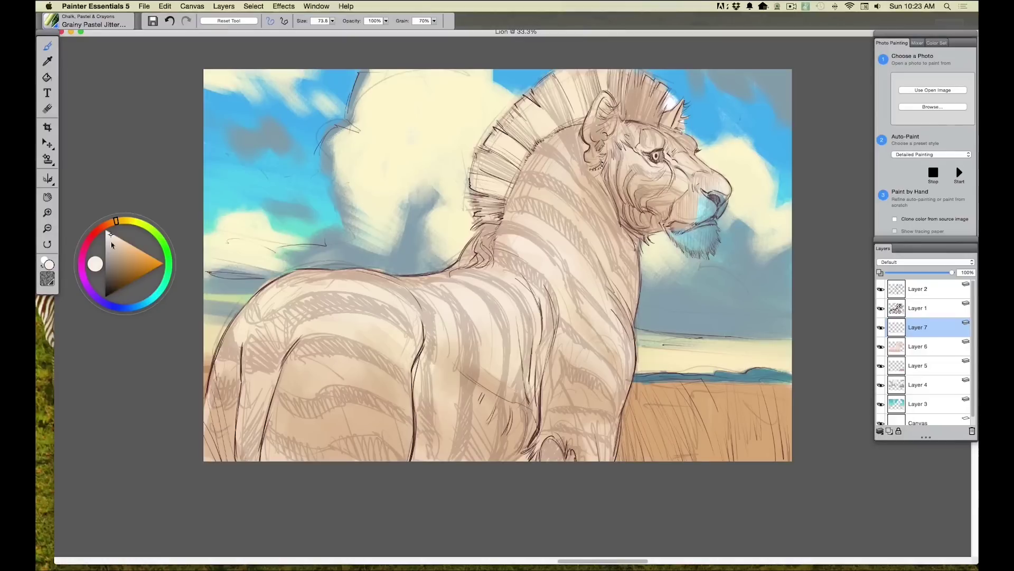
left_click(106, 226)
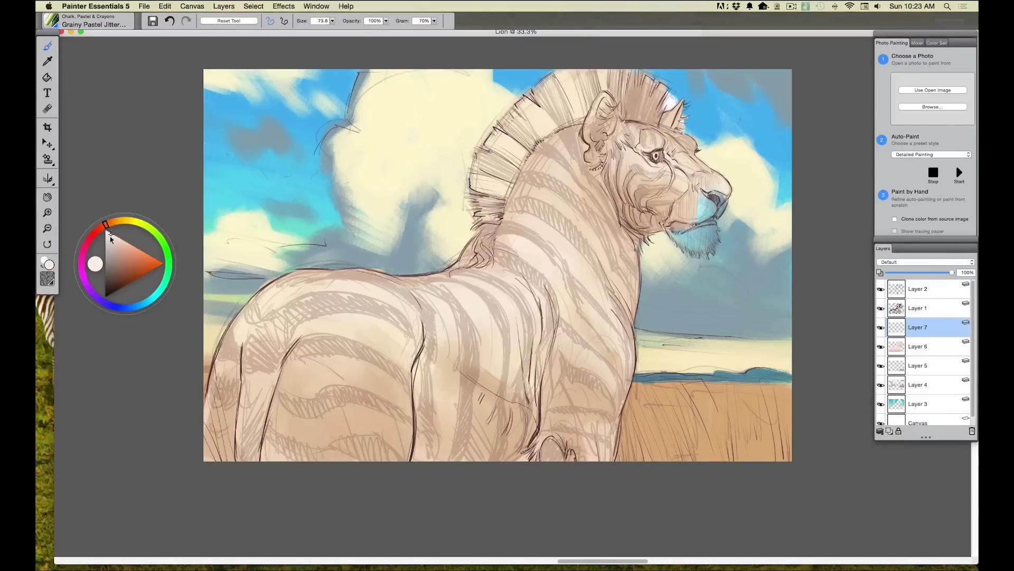
left_click(110, 284)
left_click(60, 23)
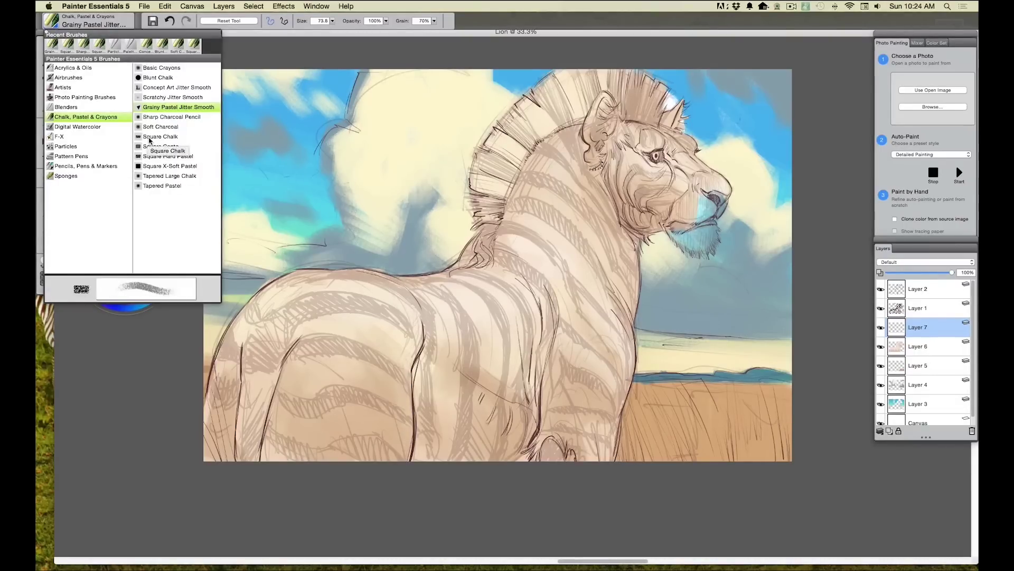
left_click(149, 137)
left_click(332, 20)
left_click_drag(325, 29, 320, 30)
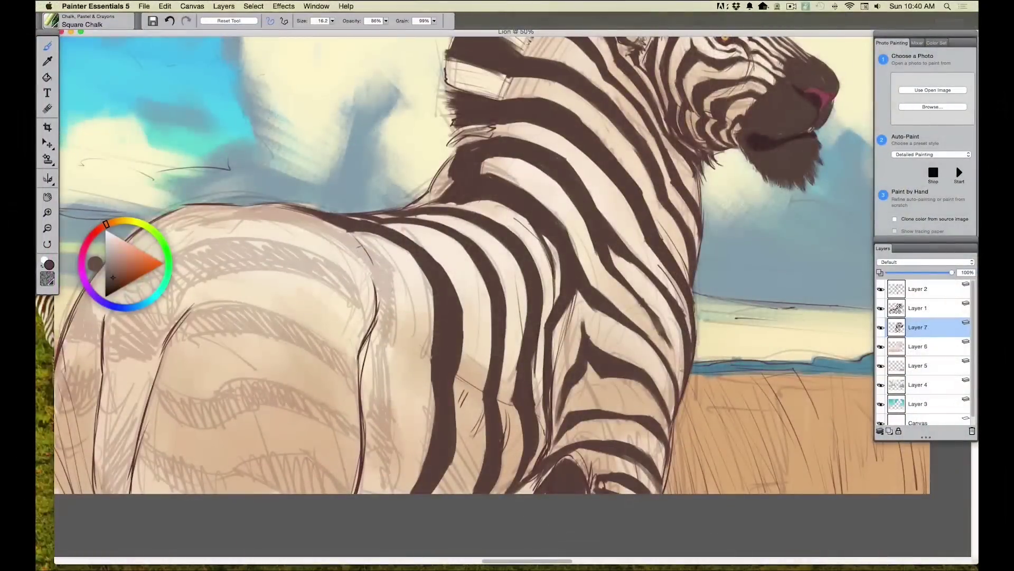
Step: Paint the remaining dark brown stripes across the lion's back, rump, tail and hind legs
mouse_move(369, 248)
left_mouse_down()
mouse_move(391, 299)
mouse_move(389, 338)
mouse_move(384, 274)
mouse_move(378, 317)
mouse_move(359, 248)
mouse_move(368, 247)
mouse_move(373, 256)
mouse_move(352, 239)
mouse_move(362, 251)
mouse_move(304, 222)
mouse_move(285, 216)
mouse_move(317, 232)
mouse_move(269, 220)
left_mouse_up()
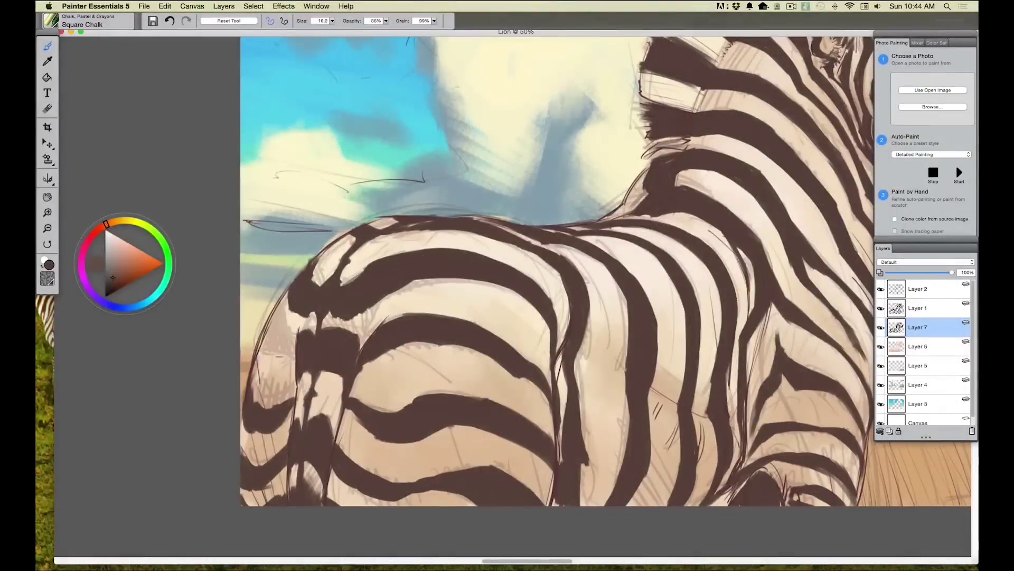
mouse_move(288, 363)
left_mouse_down()
mouse_move(258, 337)
mouse_move(284, 358)
mouse_move(277, 345)
mouse_move(295, 347)
mouse_move(282, 328)
mouse_move(266, 324)
mouse_move(293, 348)
mouse_move(287, 353)
mouse_move(283, 329)
mouse_move(279, 347)
mouse_move(275, 328)
mouse_move(267, 347)
mouse_move(284, 335)
left_mouse_up()
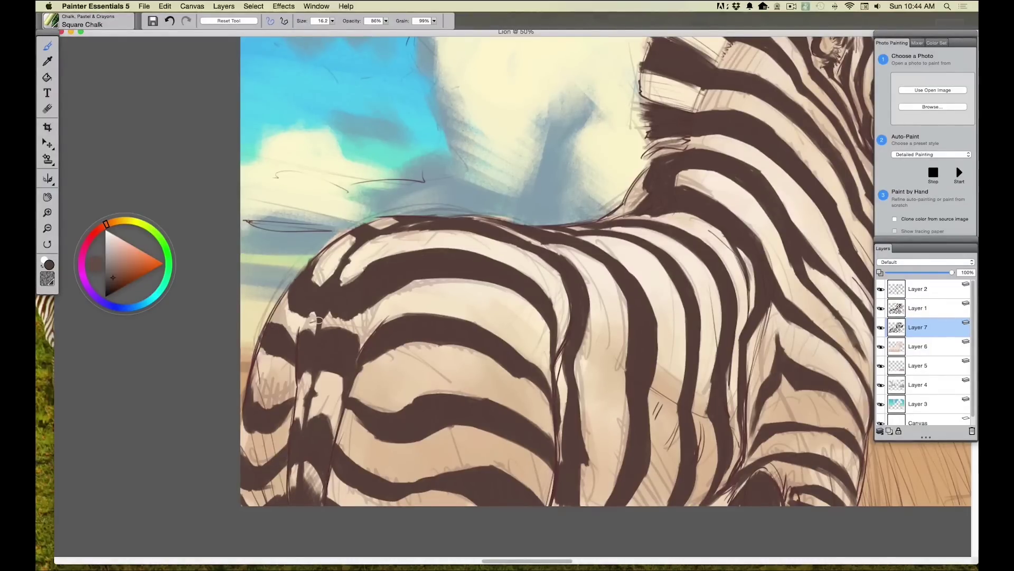
key("super+minus")
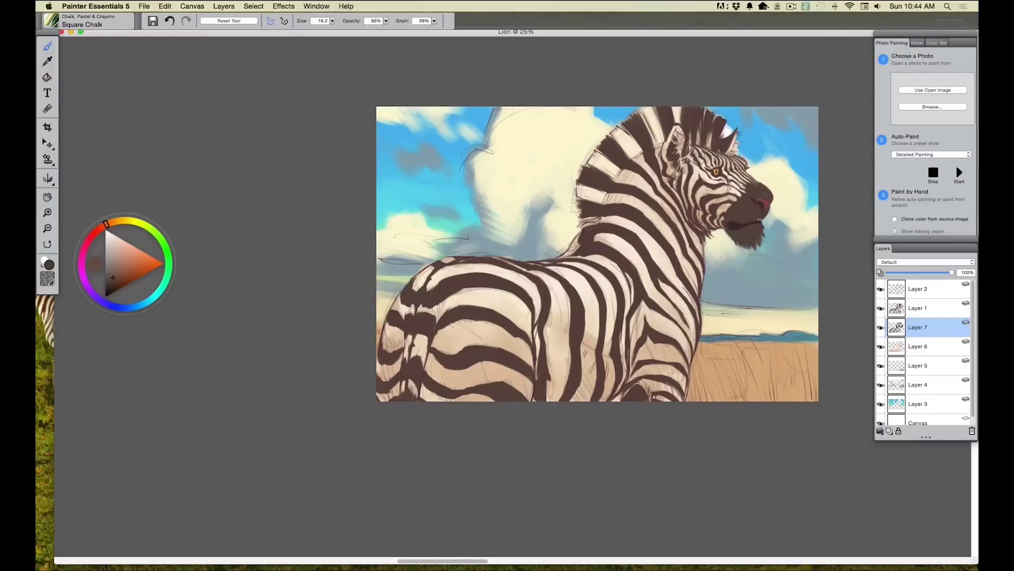
Step: On Layer 5, sample the ground tan, shift it to a stronger orange and paint grass strokes over the ground at brush size 43.3
left_click(924, 367)
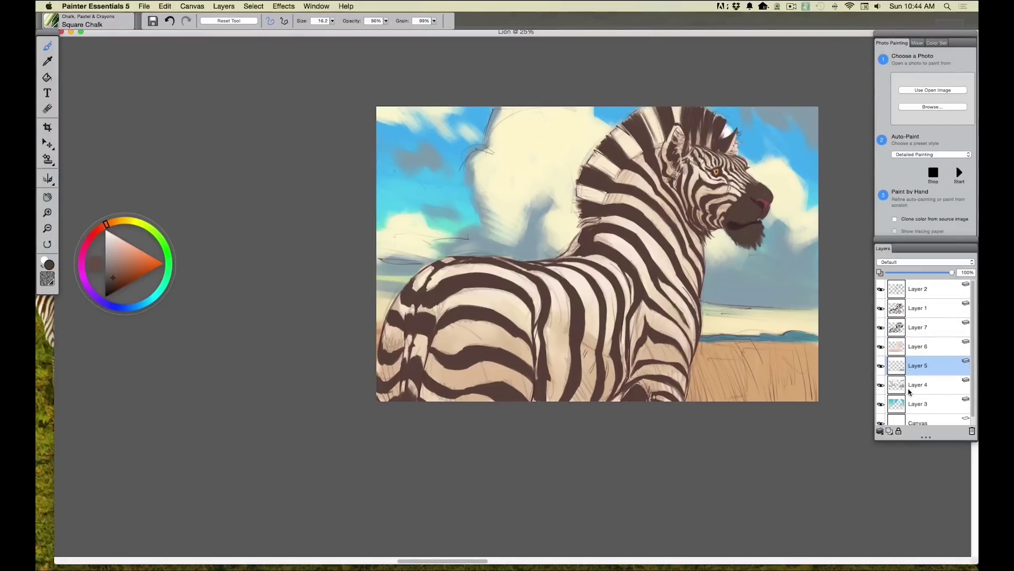
left_click(47, 60)
left_click(788, 391)
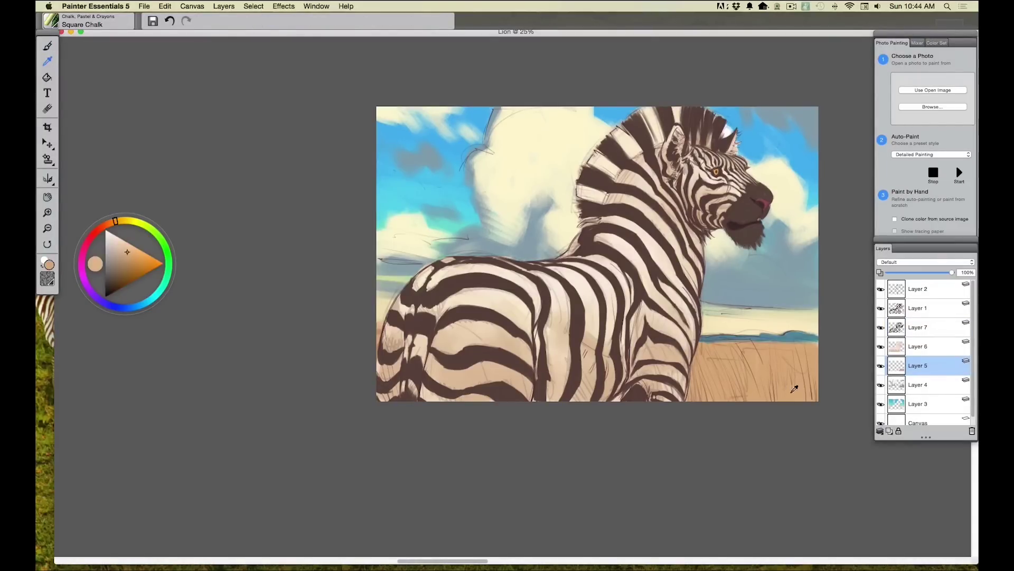
left_click(109, 223)
left_click(138, 252)
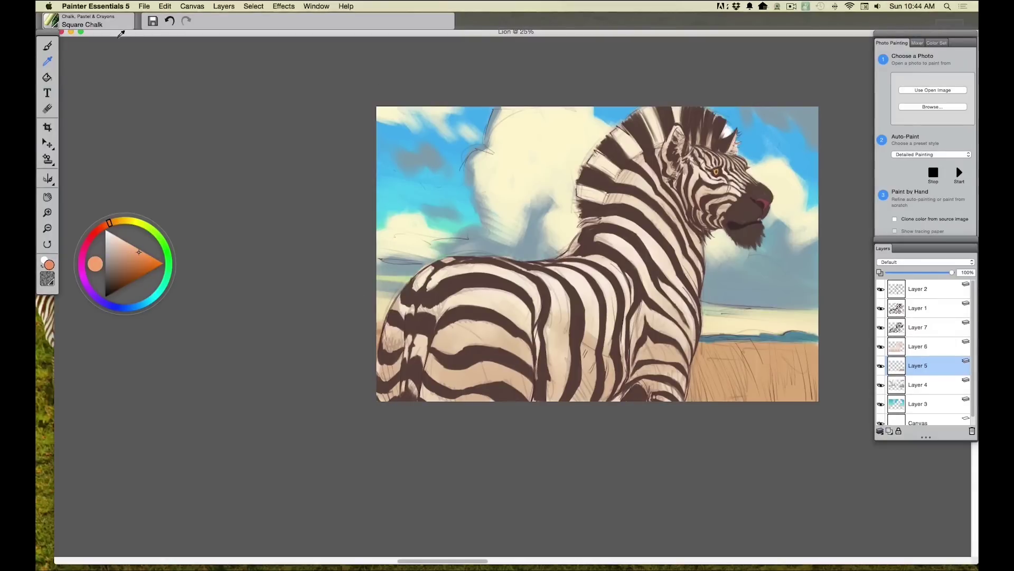
left_click(47, 46)
left_click(332, 21)
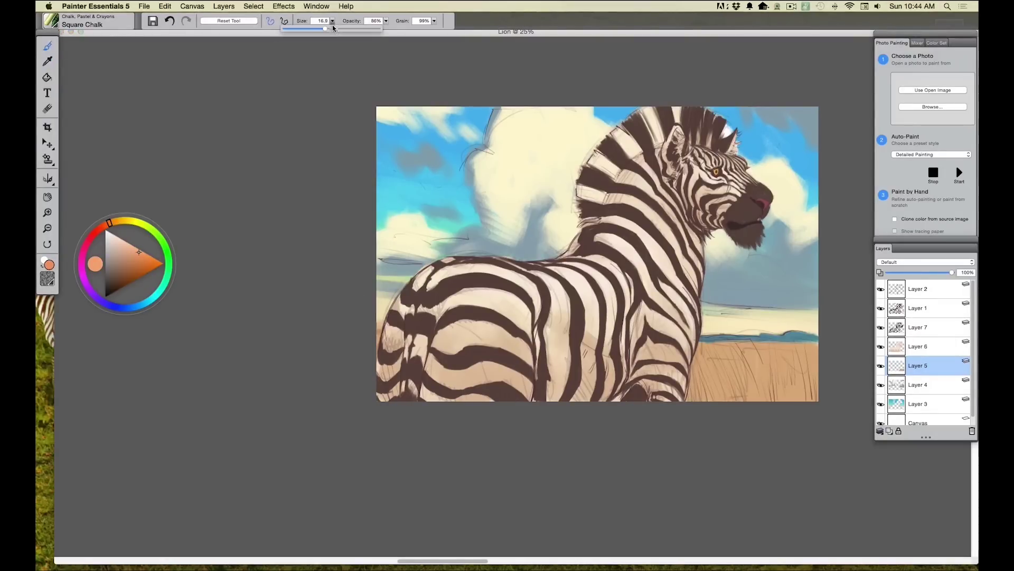
left_click(745, 376)
left_click_drag(795, 349, 794, 391)
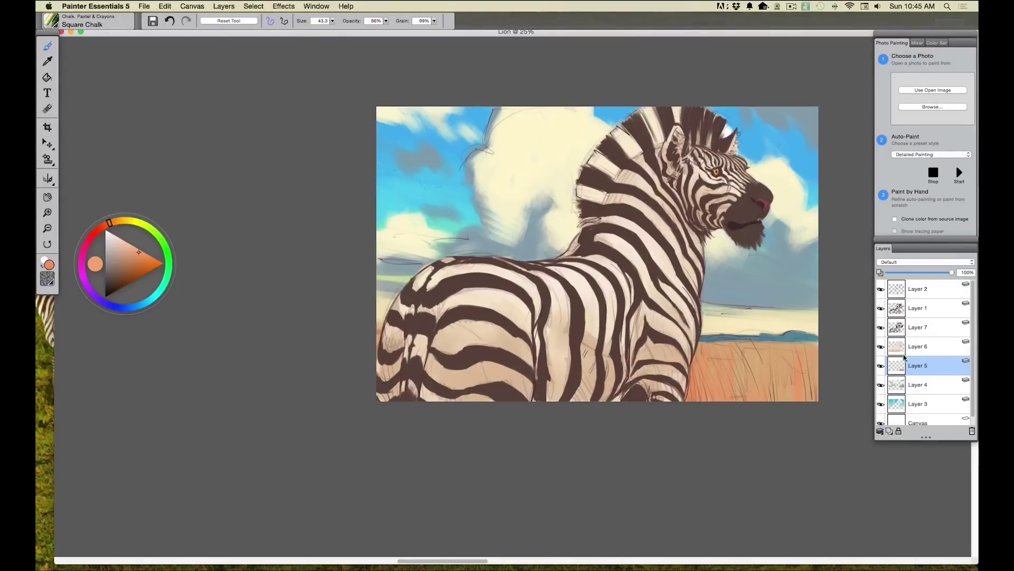
Step: Add a new layer at the top of the stack and paint orange grass strokes overlapping the lion's legs and belly
left_click(919, 346)
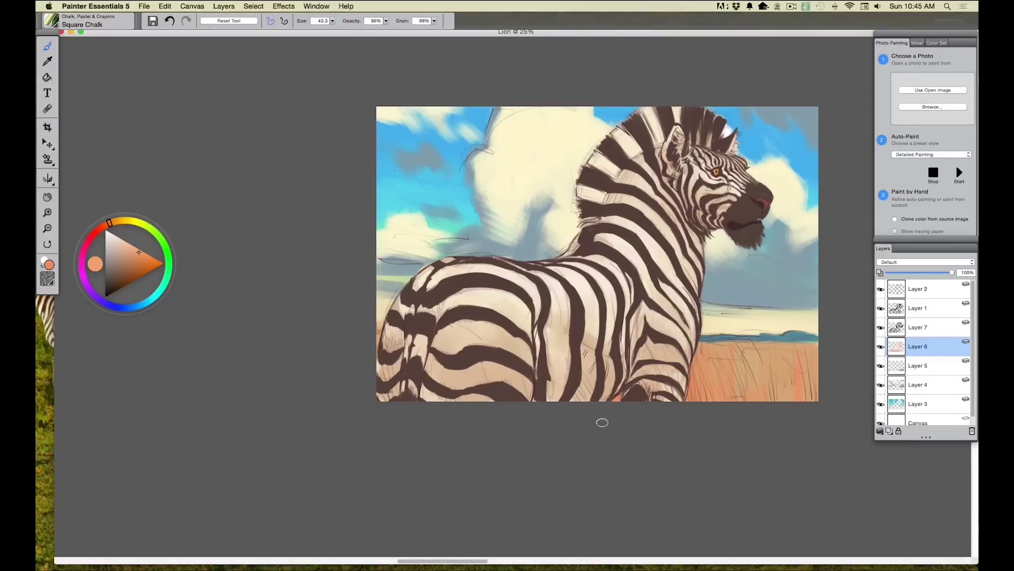
left_click(927, 369)
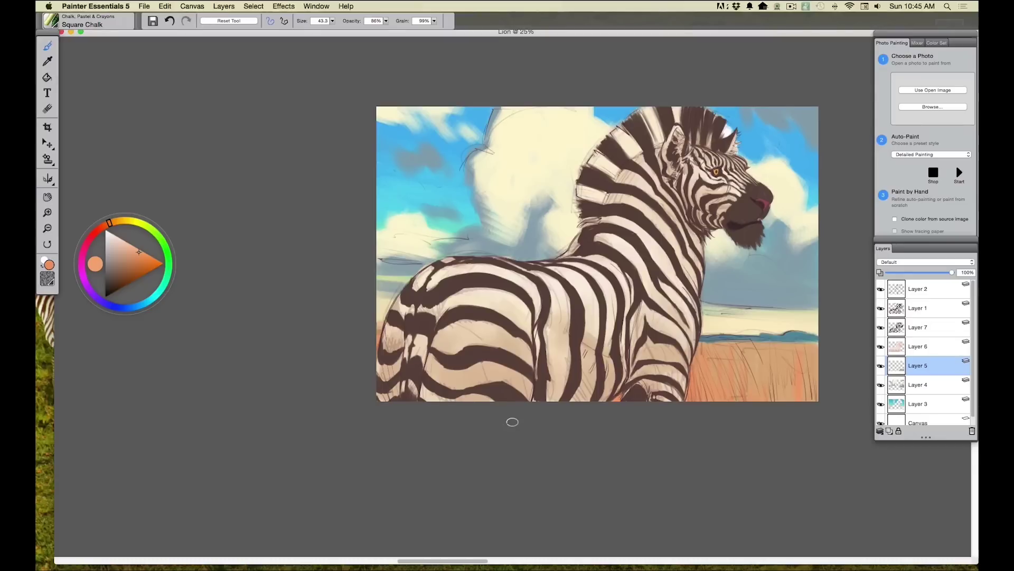
left_click(924, 294)
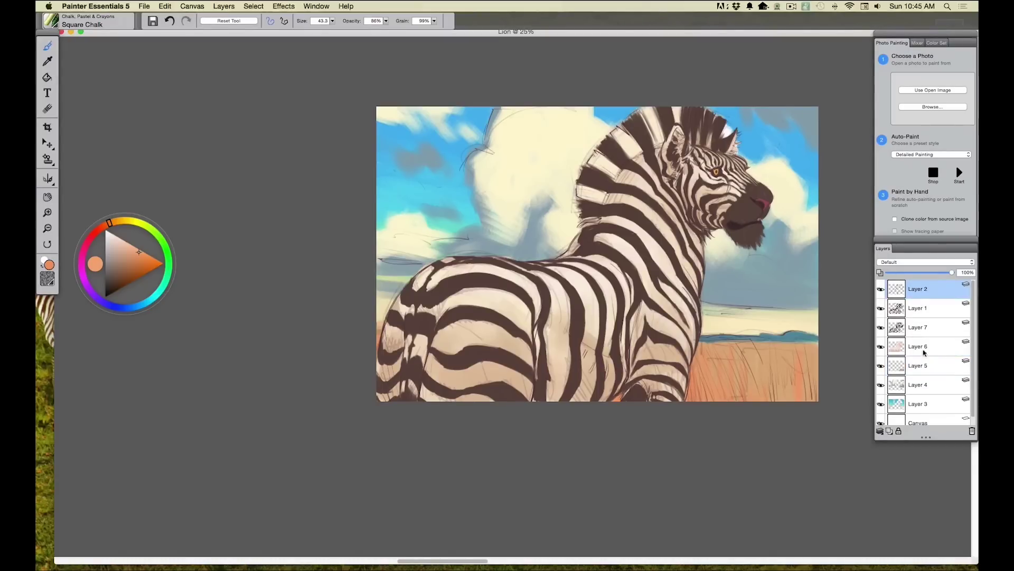
left_click(889, 431)
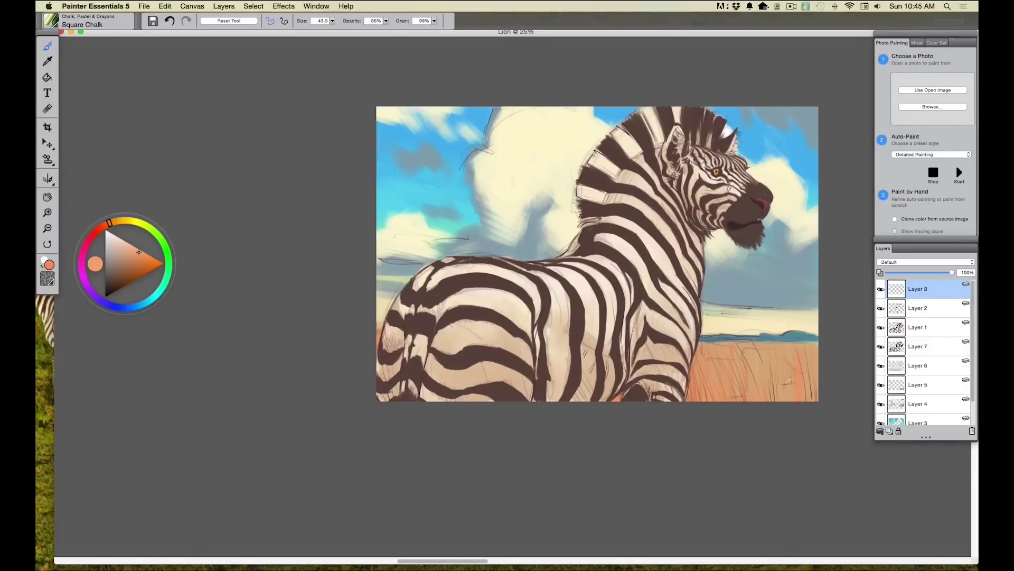
mouse_move(706, 397)
left_mouse_down()
mouse_move(663, 412)
mouse_move(625, 318)
mouse_move(641, 401)
left_mouse_up()
mouse_move(570, 352)
left_mouse_down()
mouse_move(565, 389)
mouse_move(546, 376)
left_mouse_up()
mouse_move(515, 332)
left_mouse_down()
mouse_move(556, 415)
mouse_move(518, 336)
mouse_move(468, 315)
mouse_move(528, 399)
left_mouse_up()
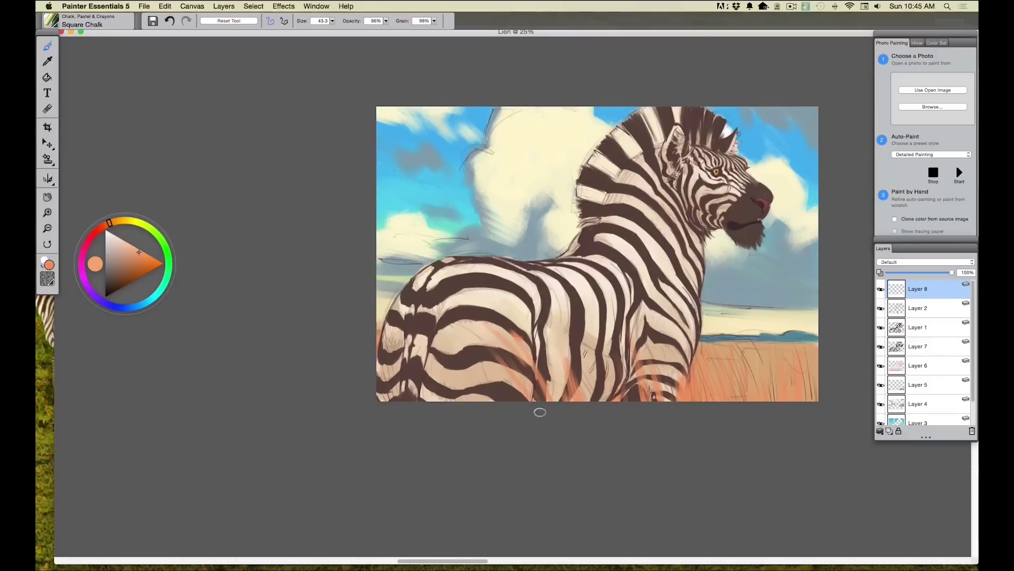
Step: Extend the orange grass strokes on Layer 8 over the lion's hind legs and lower rump
mouse_move(434, 349)
left_mouse_down()
mouse_move(432, 383)
mouse_move(400, 368)
mouse_move(394, 383)
mouse_move(375, 374)
left_mouse_up()
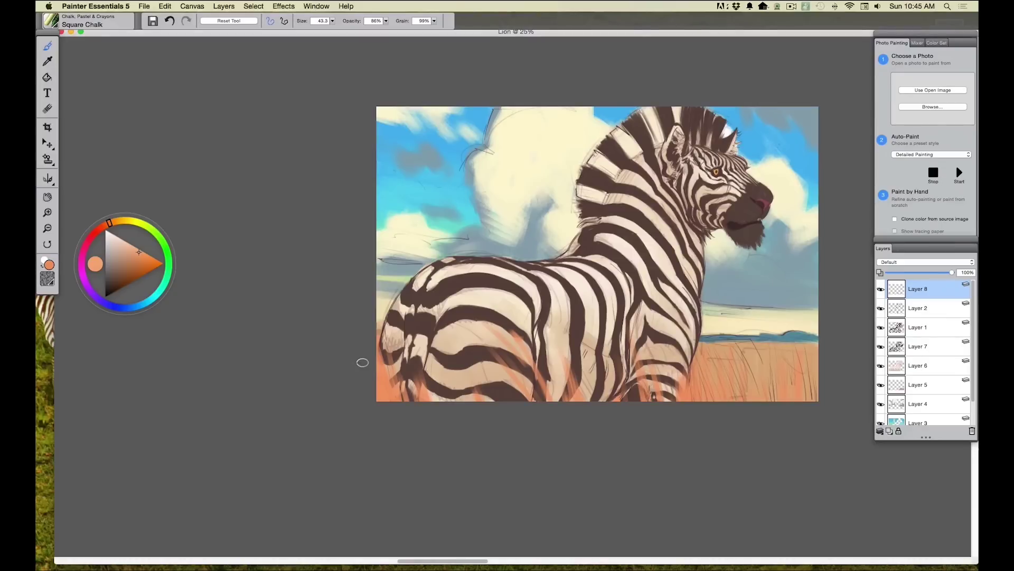
Step: On Layer 4, sample the cloud cream and brighten the clouds above the lion's back and beside its muzzle with Square Chalk at size 177.7
left_click(905, 403)
left_click(47, 62)
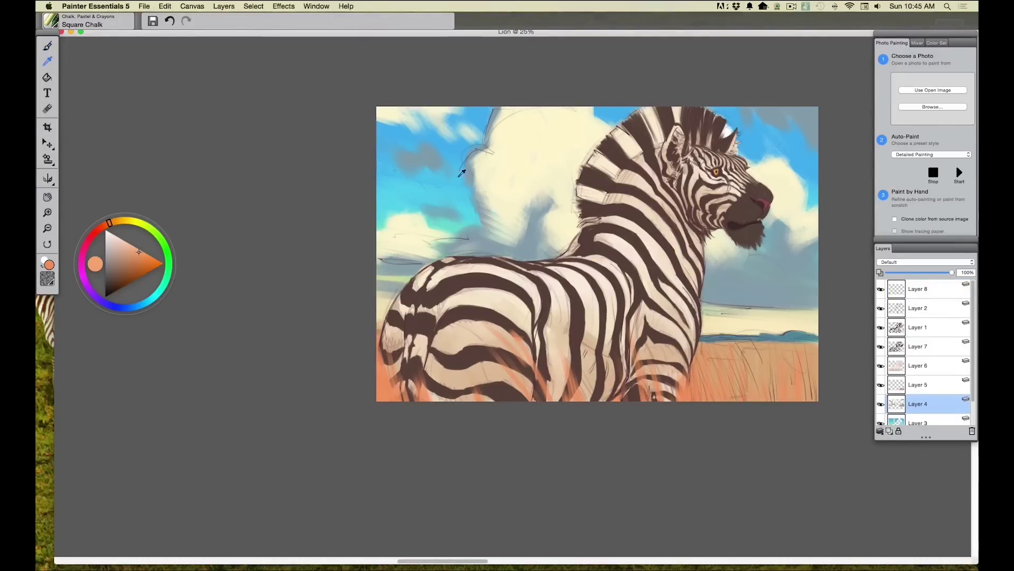
left_click(465, 169)
left_click(47, 46)
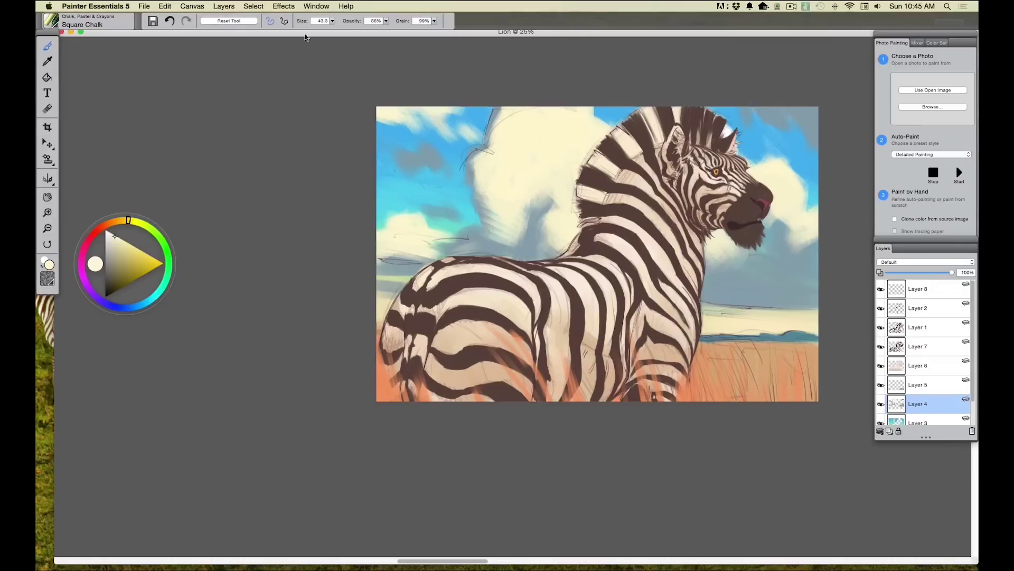
left_click(332, 21)
left_click_drag(338, 30, 357, 29)
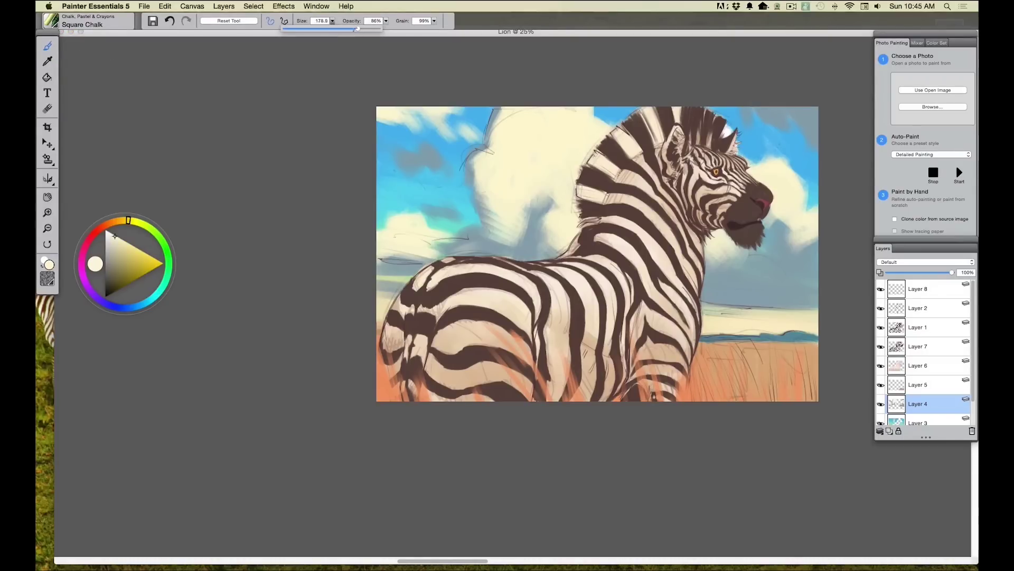
mouse_move(469, 215)
left_mouse_down()
mouse_move(502, 206)
mouse_move(509, 188)
mouse_move(499, 175)
mouse_move(550, 211)
mouse_move(535, 233)
left_mouse_up()
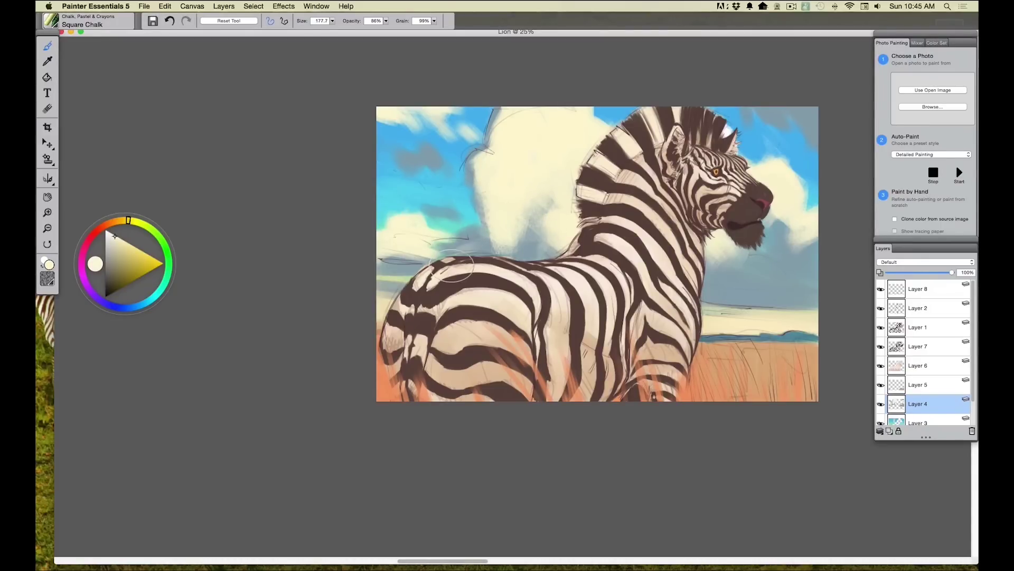
mouse_move(774, 238)
left_mouse_down()
mouse_move(811, 219)
mouse_move(788, 233)
mouse_move(781, 262)
mouse_move(763, 246)
mouse_move(765, 272)
mouse_move(753, 278)
left_mouse_up()
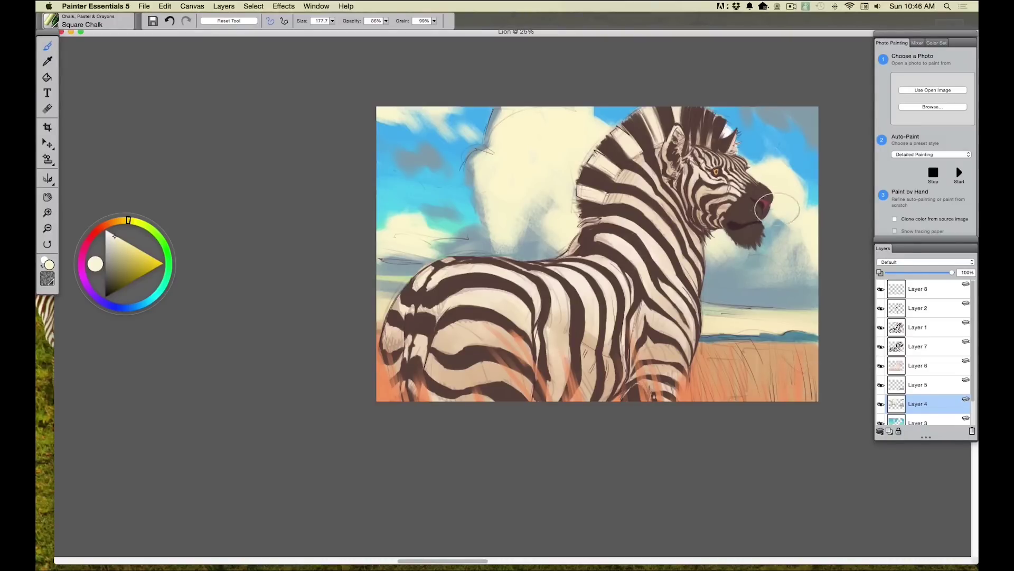
mouse_move(764, 236)
left_mouse_down()
mouse_move(702, 254)
mouse_move(692, 265)
mouse_move(718, 262)
mouse_move(700, 277)
mouse_move(728, 212)
left_mouse_up()
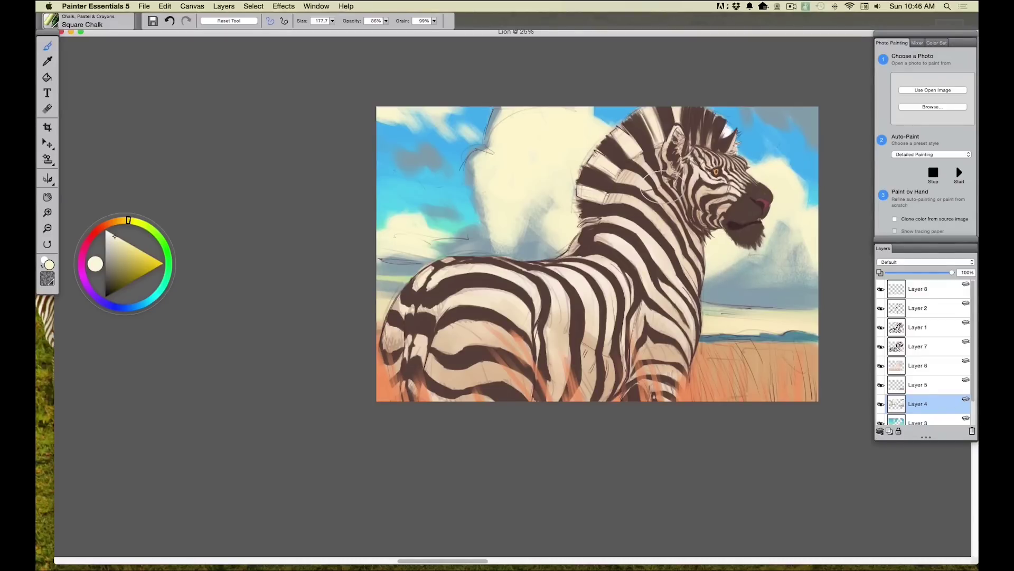